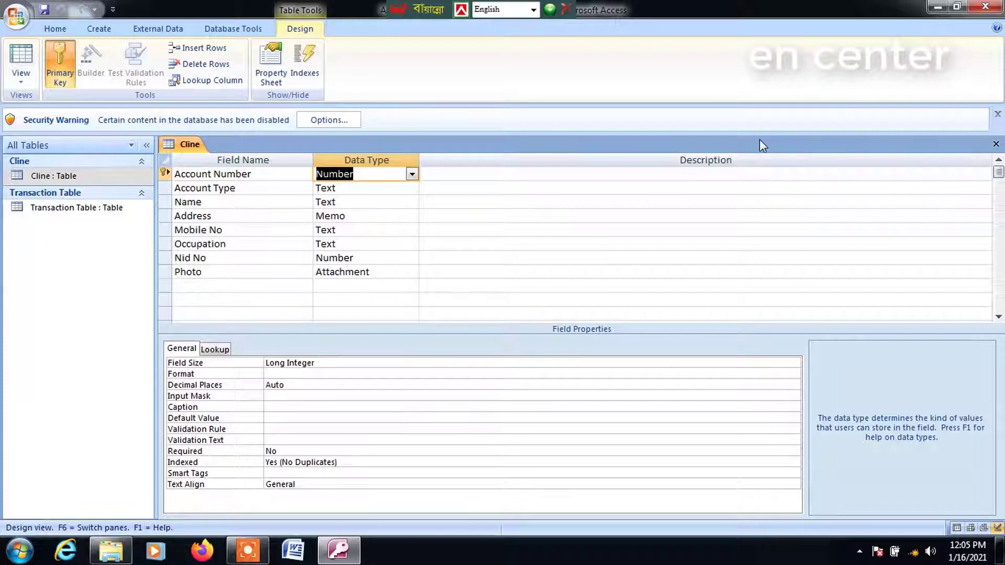
Close the Cline table design and open the Transaction Table in Design View
{"action": "left_click", "coordinate": [996, 144]}
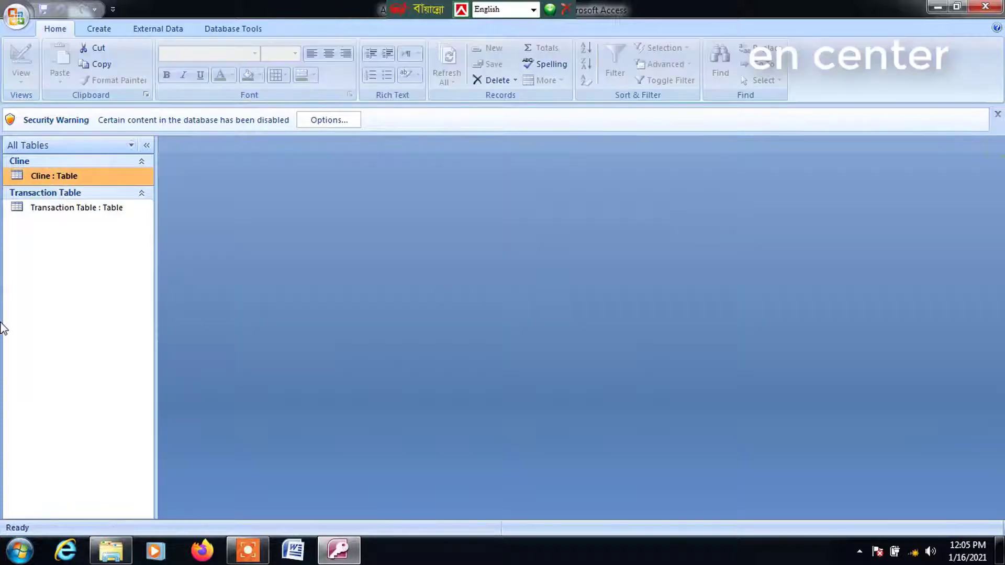
{"action": "left_click", "coordinate": [88, 209]}
{"action": "right_click", "coordinate": [85, 207]}
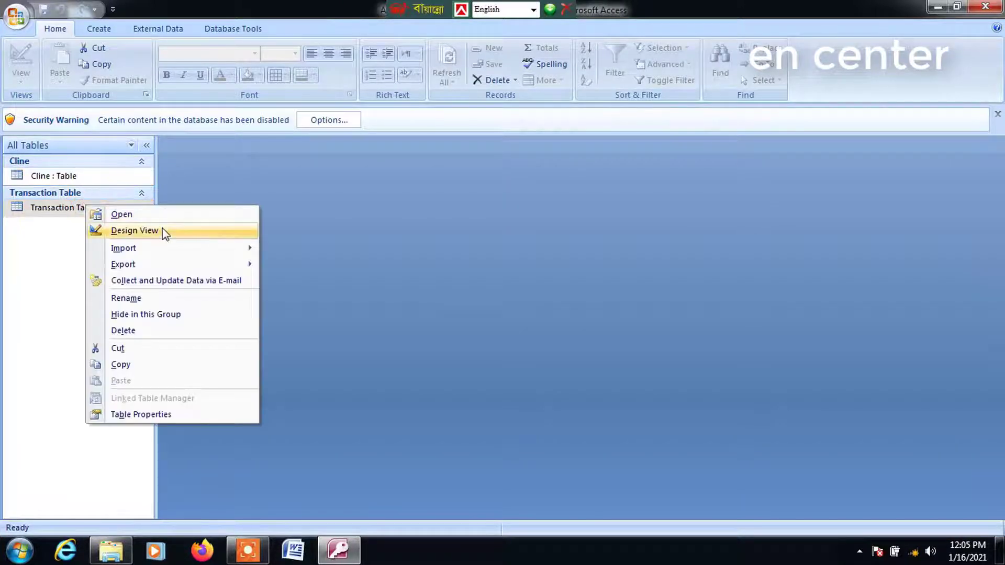
{"action": "left_click", "coordinate": [162, 231]}
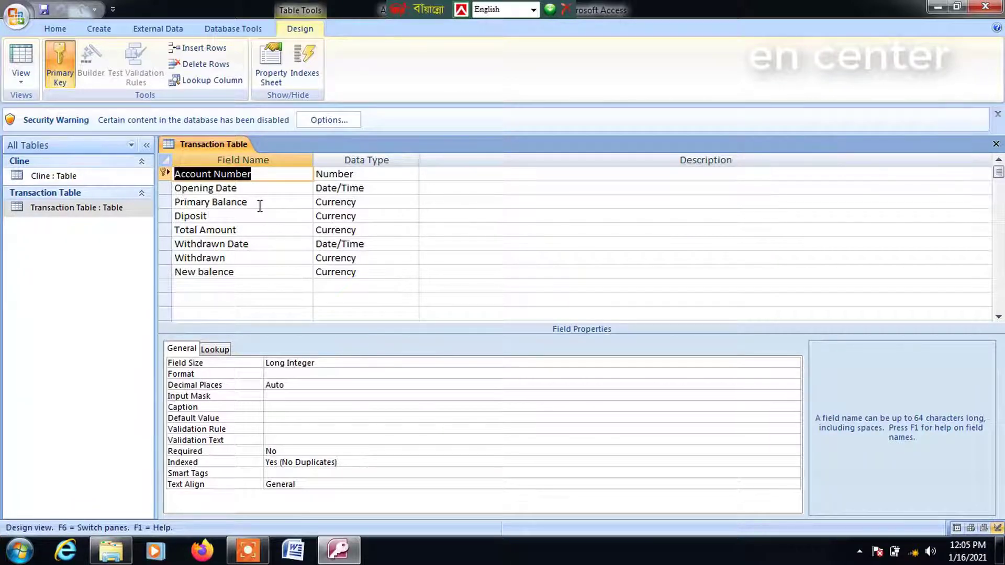
Rename the Diposit field to Diposite in the Transaction Table, then close the table and save its design
{"action": "left_click", "coordinate": [234, 216]}
{"action": "type", "text": "e"}
{"action": "key", "text": "Tab"}
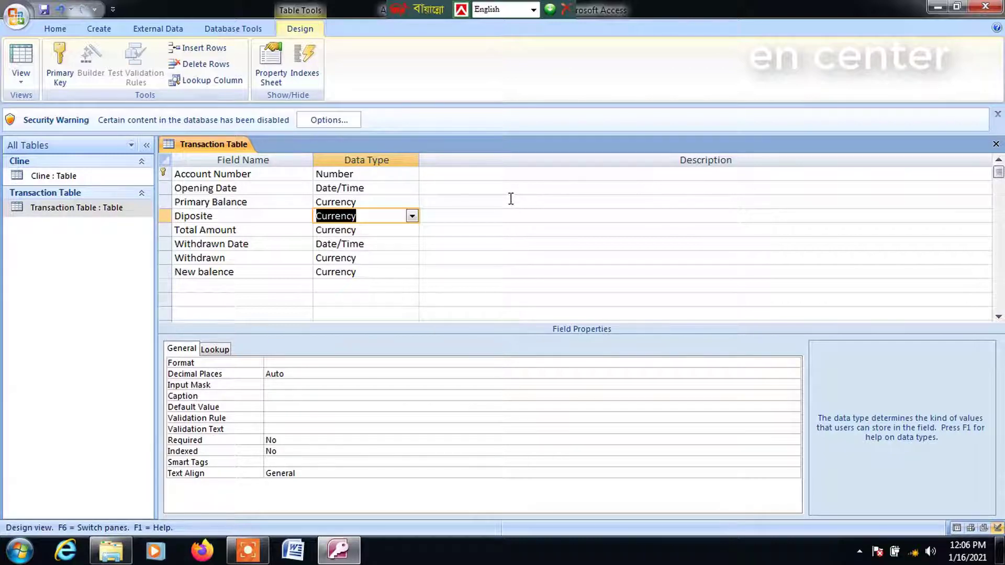
{"action": "left_click", "coordinate": [996, 144]}
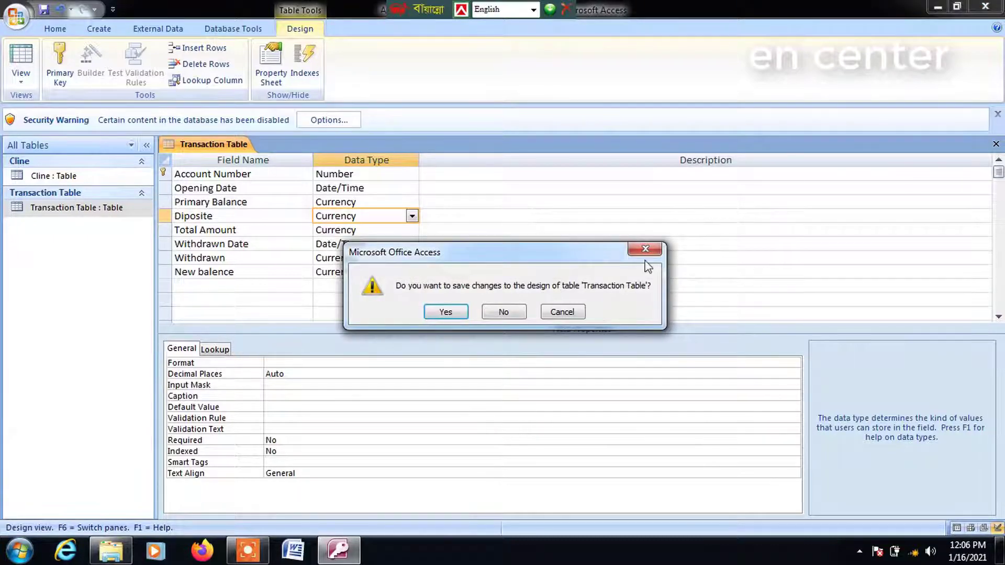
{"action": "key", "text": "Return"}
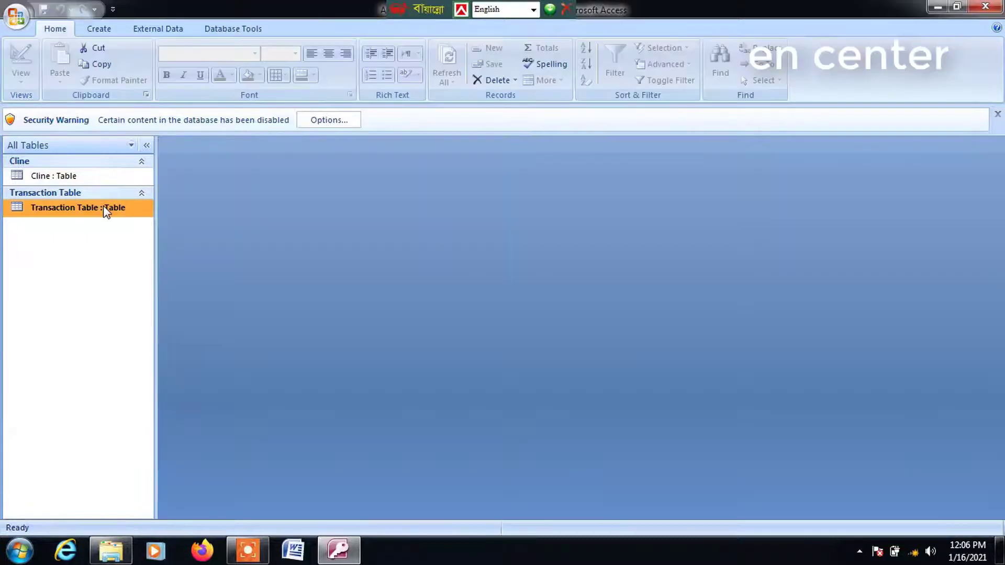
Create a new query in Design View with the Transaction Table as its only source
{"action": "left_click", "coordinate": [102, 30]}
{"action": "left_click", "coordinate": [564, 73]}
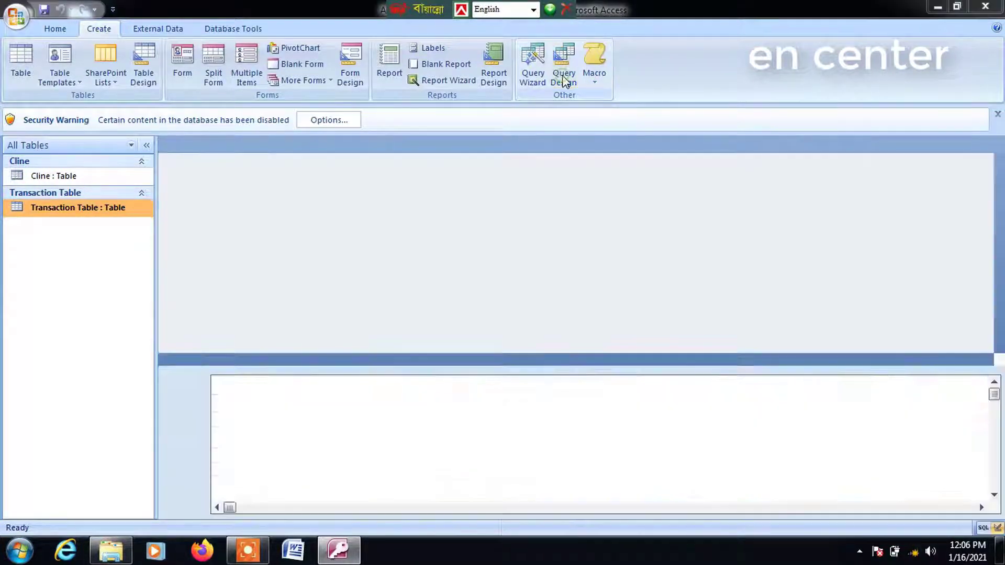
{"action": "left_click_drag", "start_coordinate": [504, 313], "coordinate": [558, 112]}
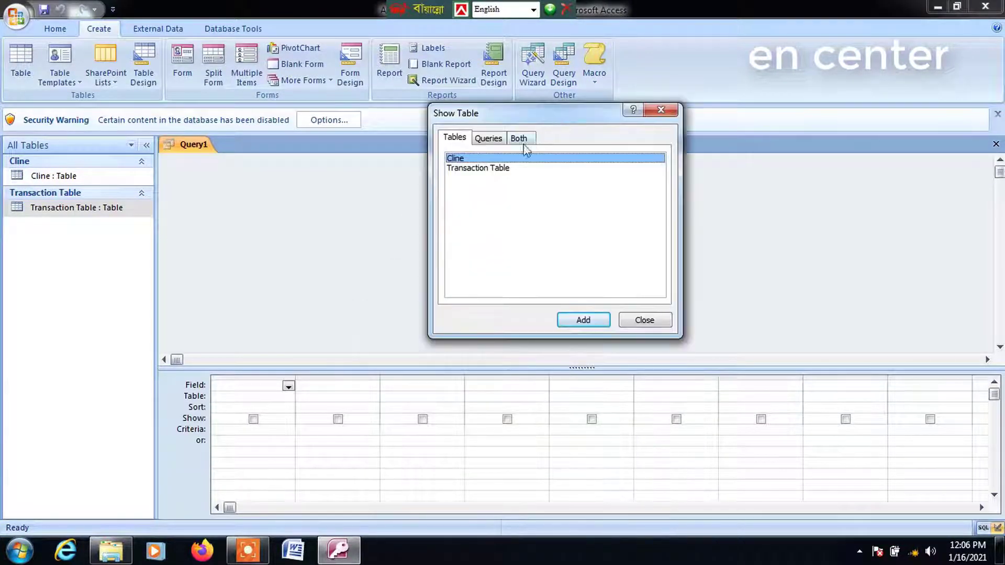
{"action": "left_click", "coordinate": [479, 168]}
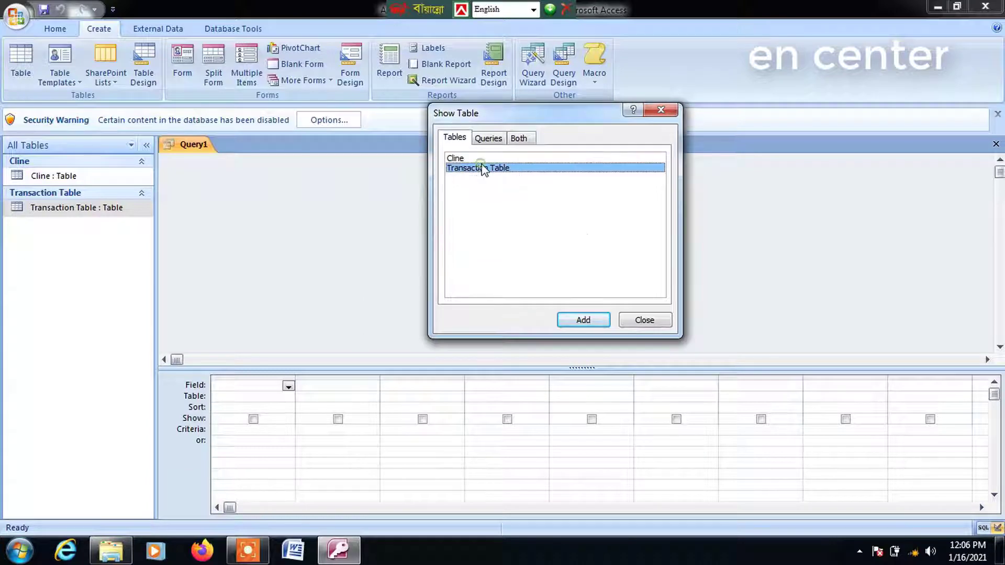
{"action": "left_click", "coordinate": [598, 325]}
{"action": "left_click", "coordinate": [644, 319]}
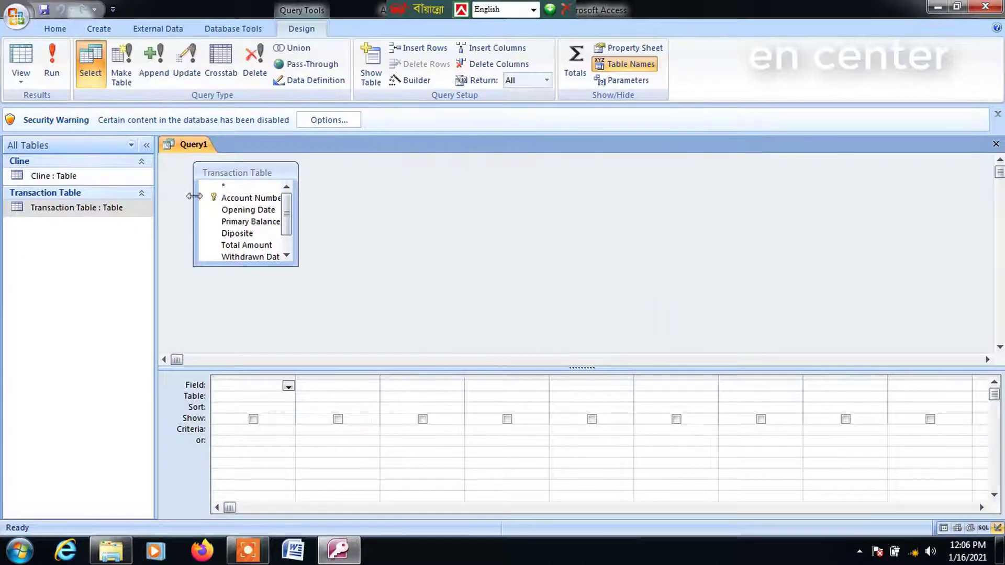
Add all Transaction Table fields, from Account Number to New balence, to the query design grid
{"action": "left_click", "coordinate": [233, 200]}
{"action": "left_click", "coordinate": [233, 202]}
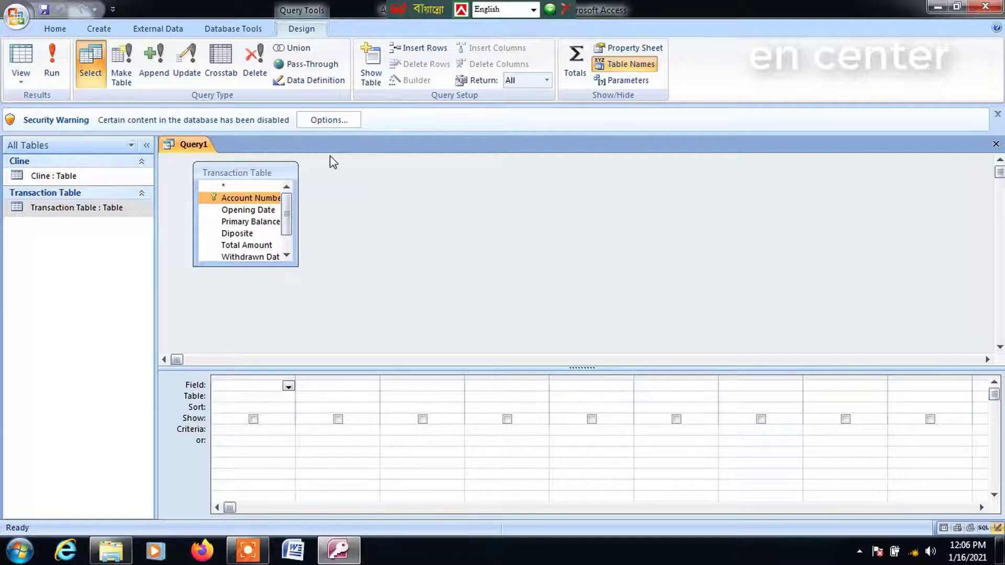
{"action": "key", "text": "shift+Down"}
{"action": "key", "text": "shift+Down"}
{"action": "key", "text": "shift+Down"}
{"action": "key", "text": "shift+Down"}
{"action": "key", "text": "shift+Down"}
{"action": "key", "text": "shift+Down"}
{"action": "key", "text": "shift+Down"}
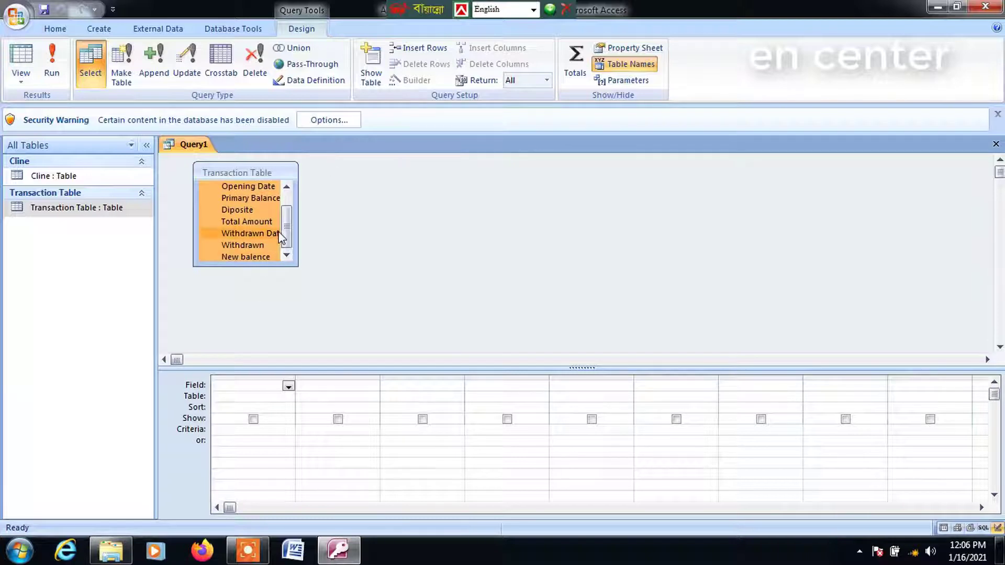
{"action": "left_click", "coordinate": [287, 187]}
{"action": "scroll", "coordinate": [302, 199], "scroll_direction": "up", "scroll_amount": 1}
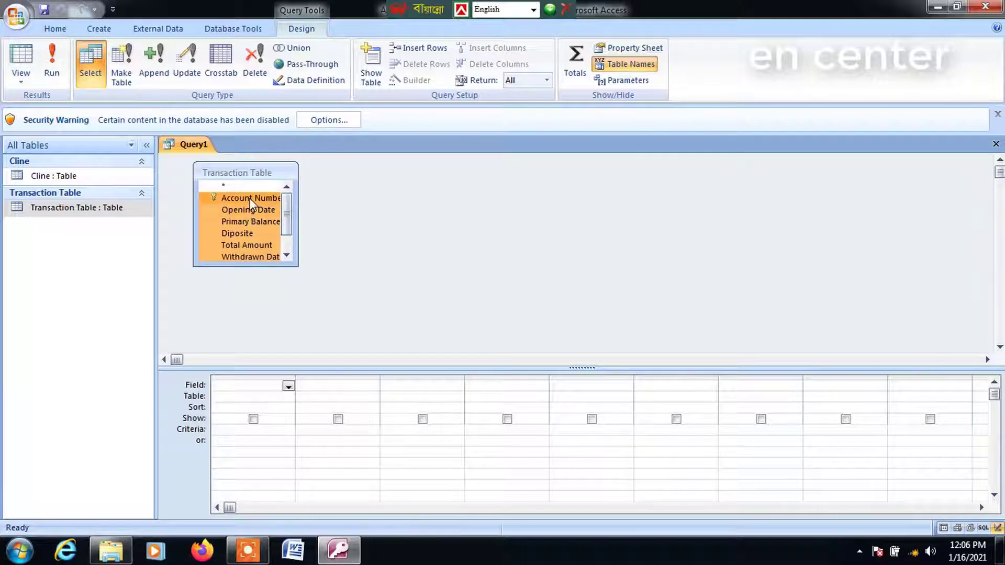
{"action": "left_click_drag", "start_coordinate": [250, 198], "coordinate": [260, 385]}
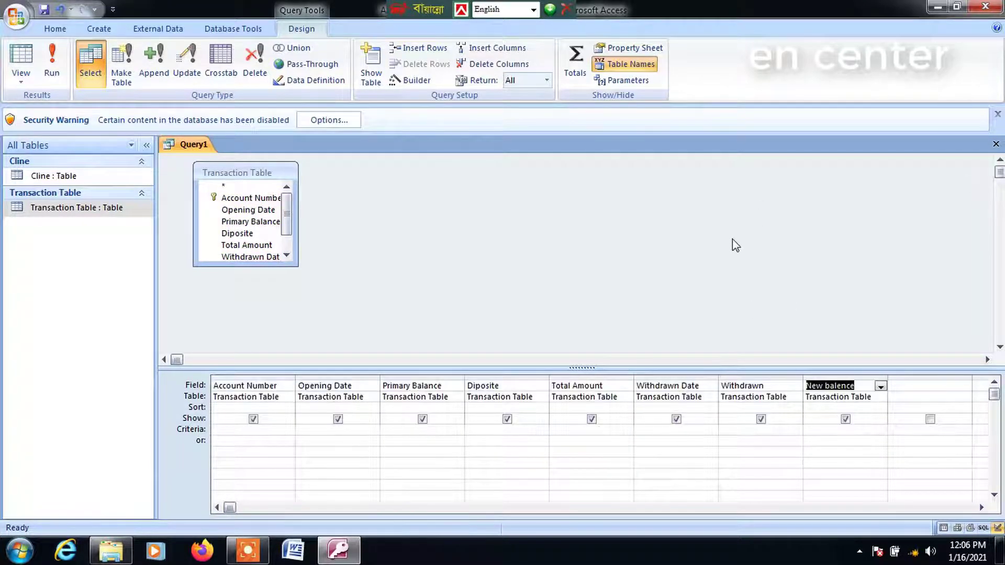
Open the Total Amount query field in the Zoom editor and set its font to bold, size 28
{"action": "left_click", "coordinate": [611, 385]}
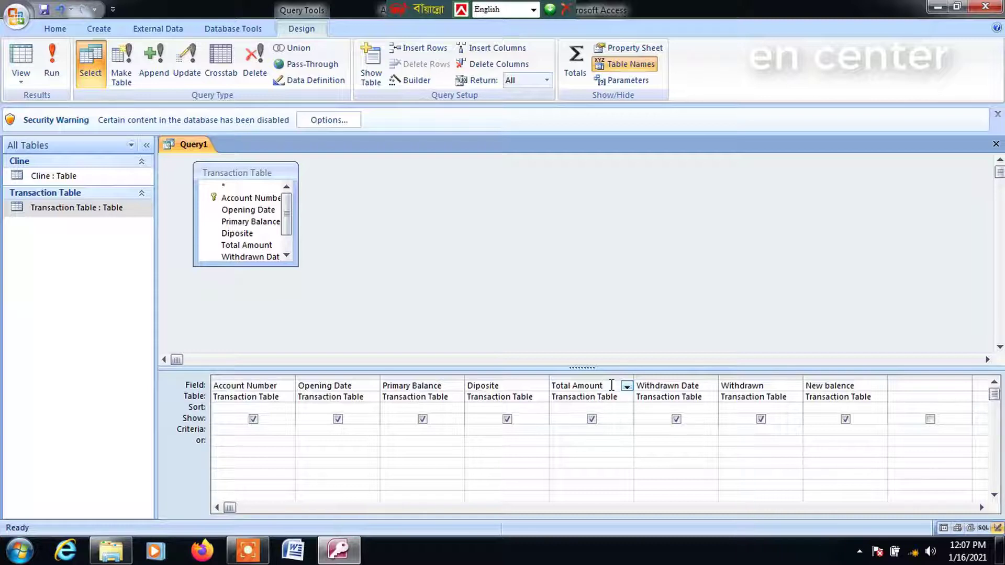
{"action": "right_click", "coordinate": [611, 386]}
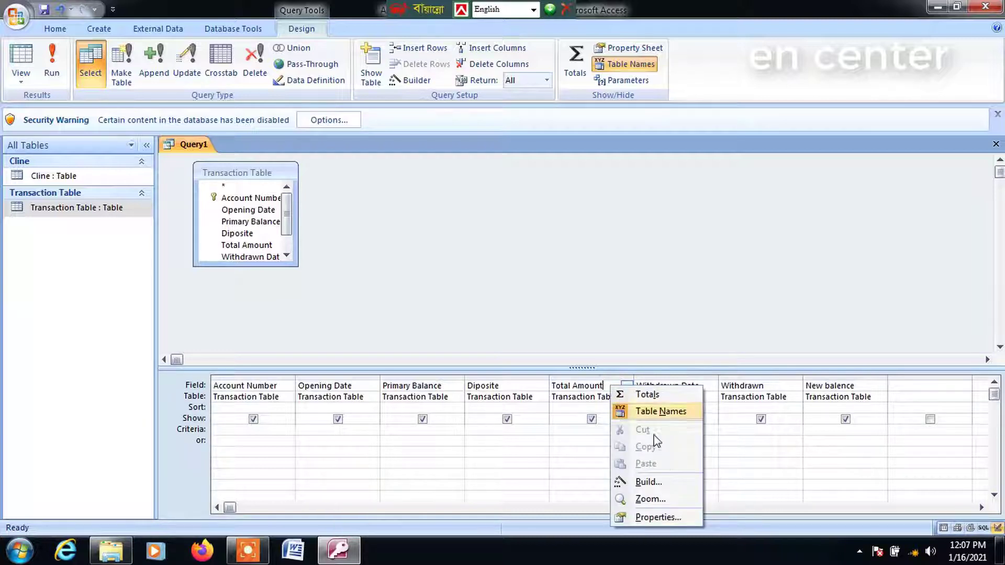
{"action": "left_click", "coordinate": [651, 498]}
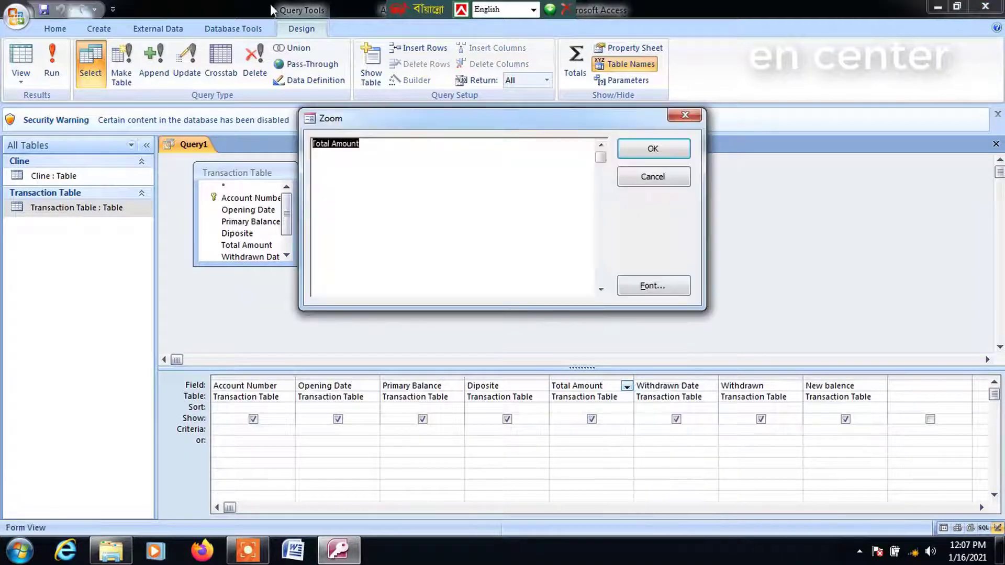
{"action": "left_click", "coordinate": [649, 285]}
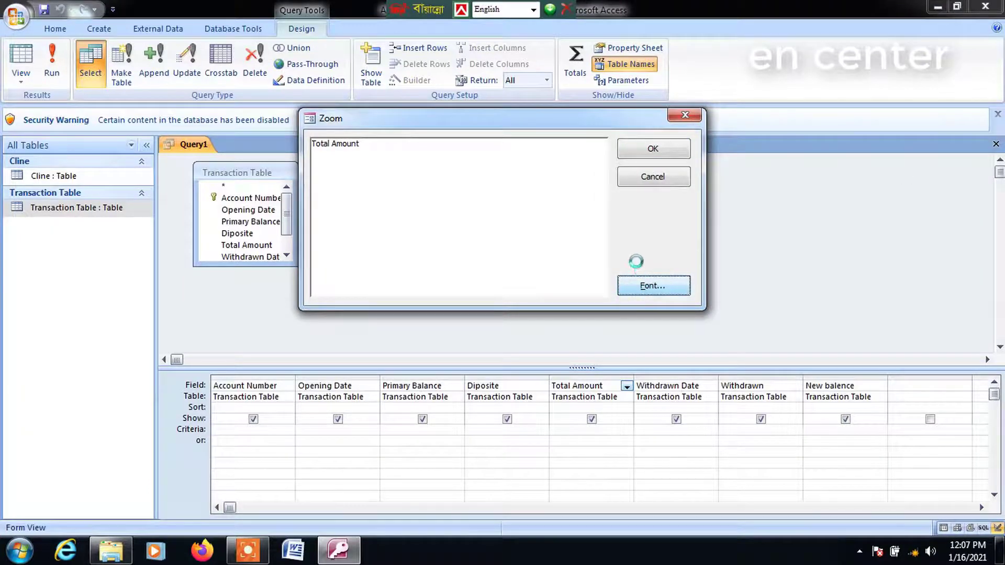
{"action": "scroll", "coordinate": [626, 279], "scroll_direction": "down", "scroll_amount": 3}
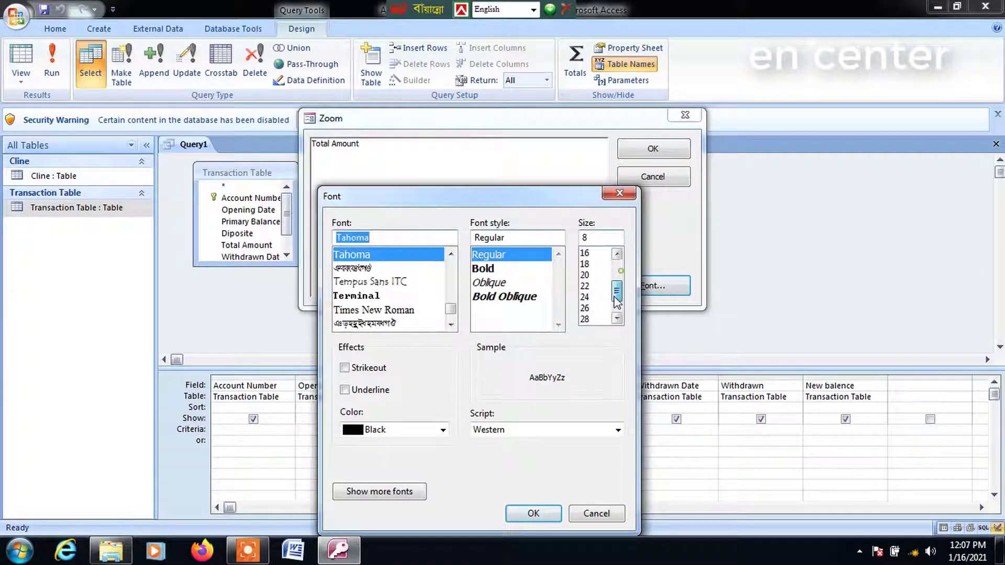
{"action": "left_click", "coordinate": [586, 297]}
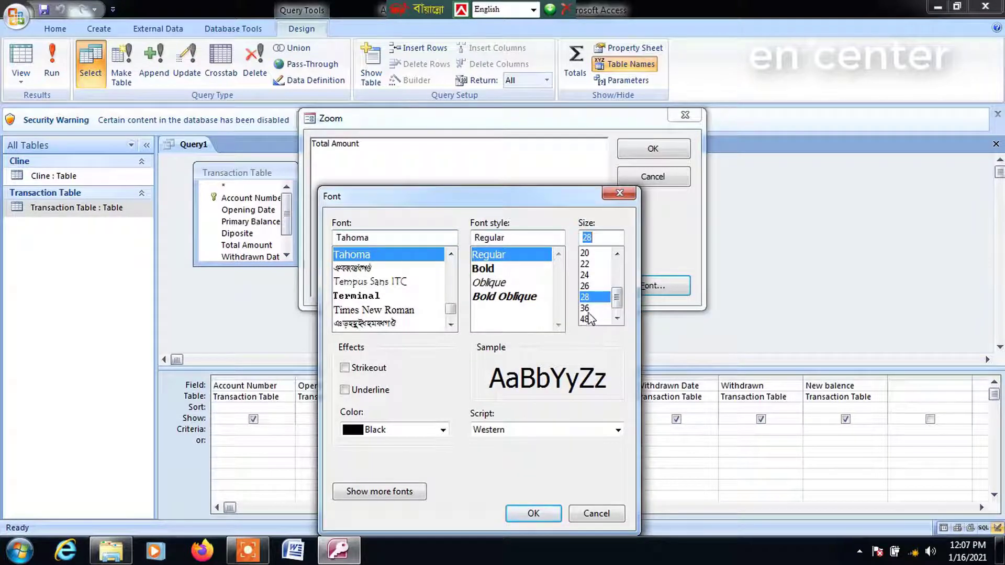
{"action": "left_click", "coordinate": [493, 269]}
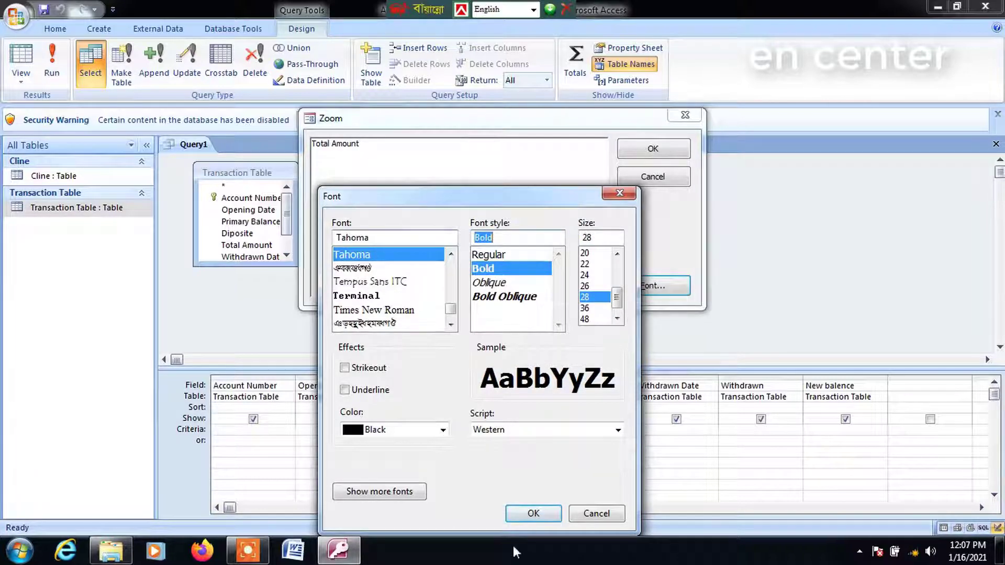
{"action": "left_click", "coordinate": [534, 513]}
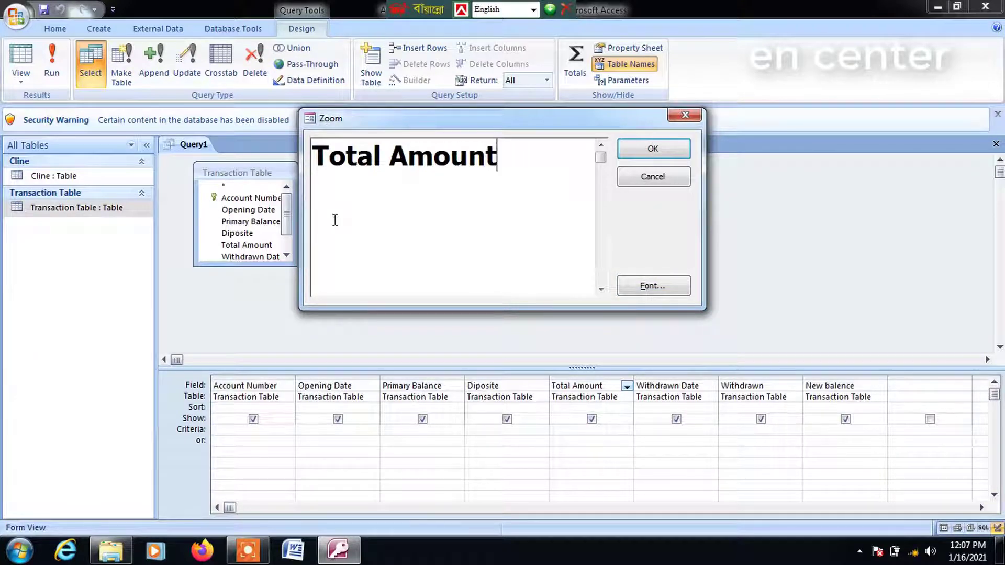
Make Total Amount a calculated field with the expression Total Amount:[Primary Balance]+[Diposite]
{"action": "type", "text": ":["}
{"action": "type", "text": "Primary Ba"}
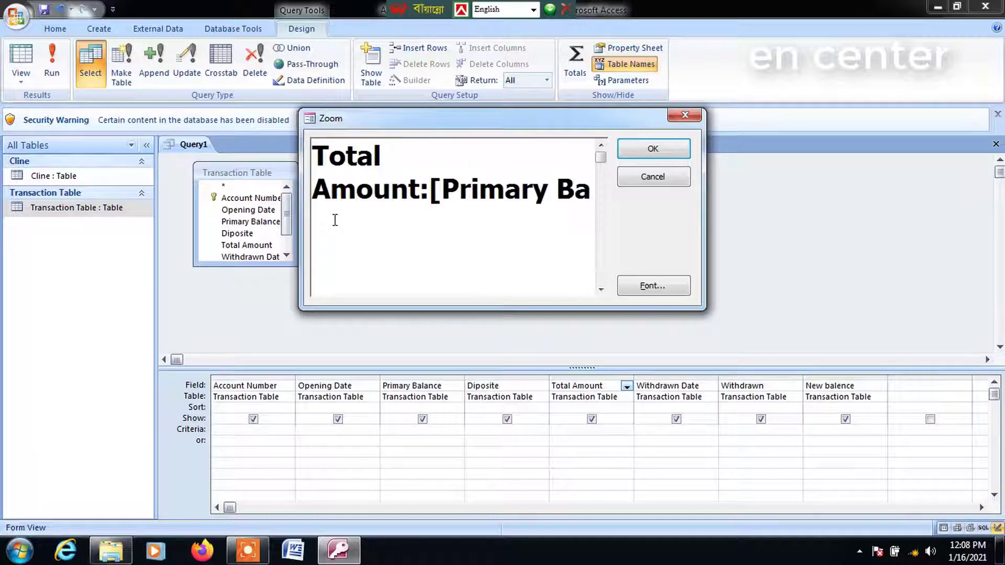
{"action": "type", "text": "la"}
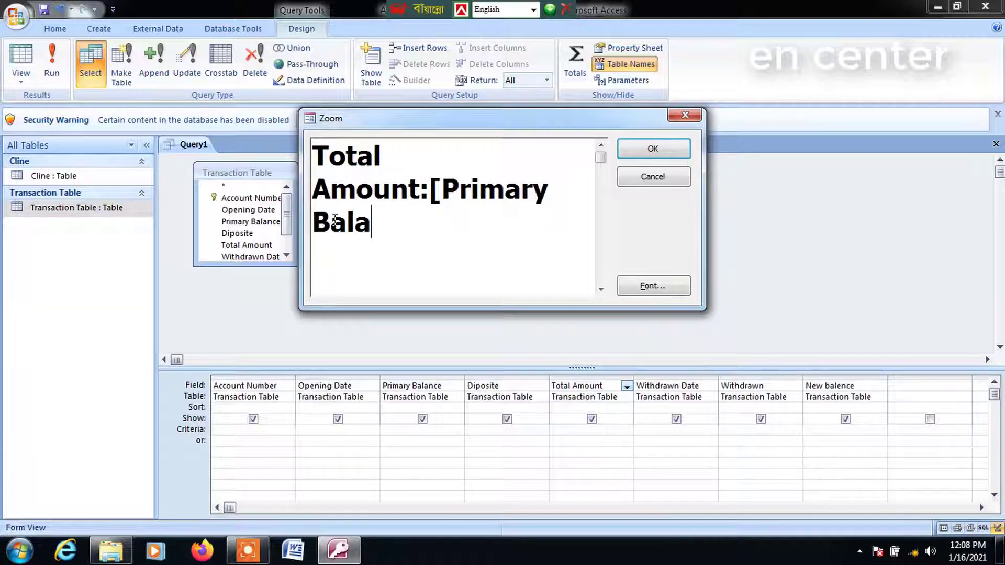
{"action": "type", "text": "nce"}
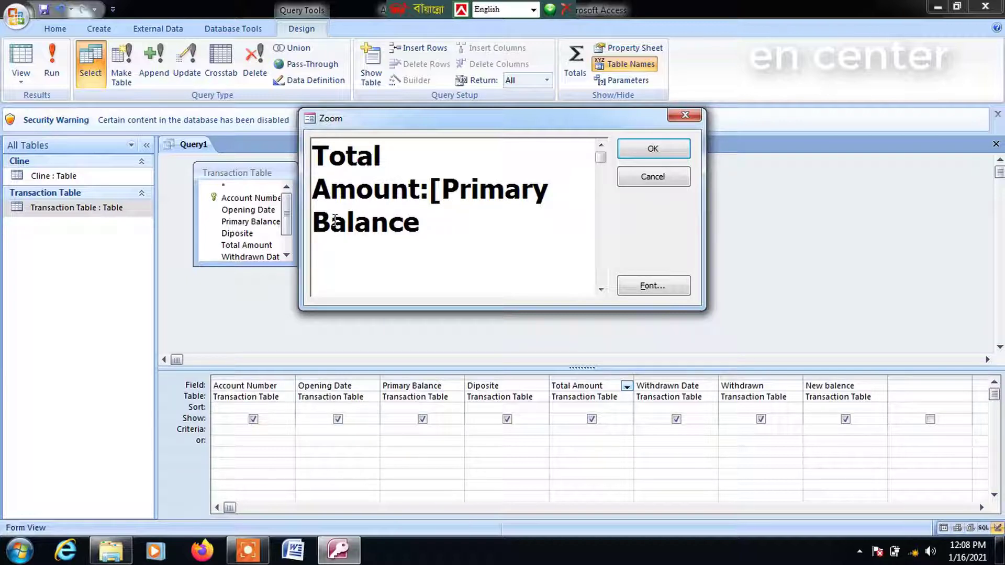
{"action": "type", "text": "]+[Dipo"}
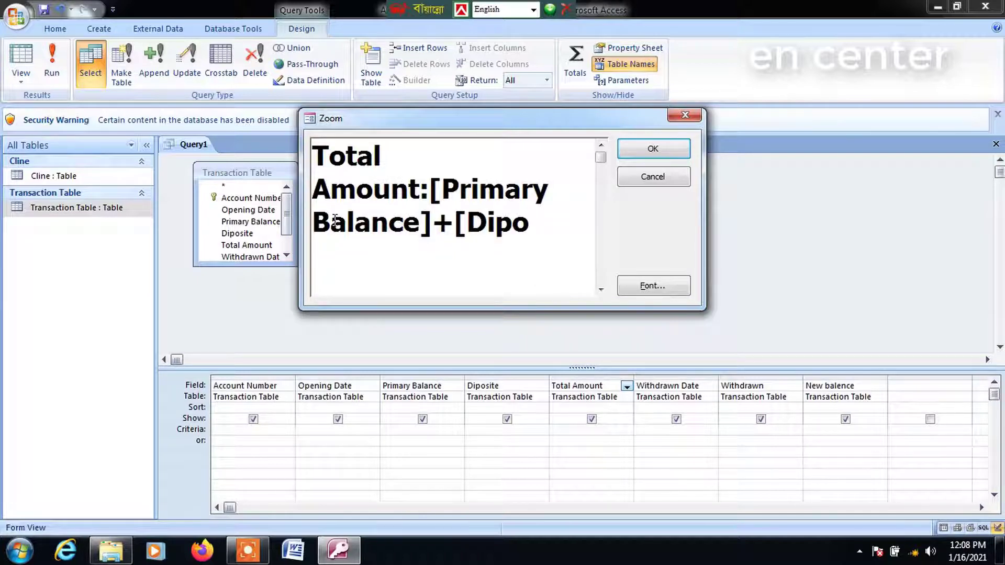
{"action": "type", "text": "site"}
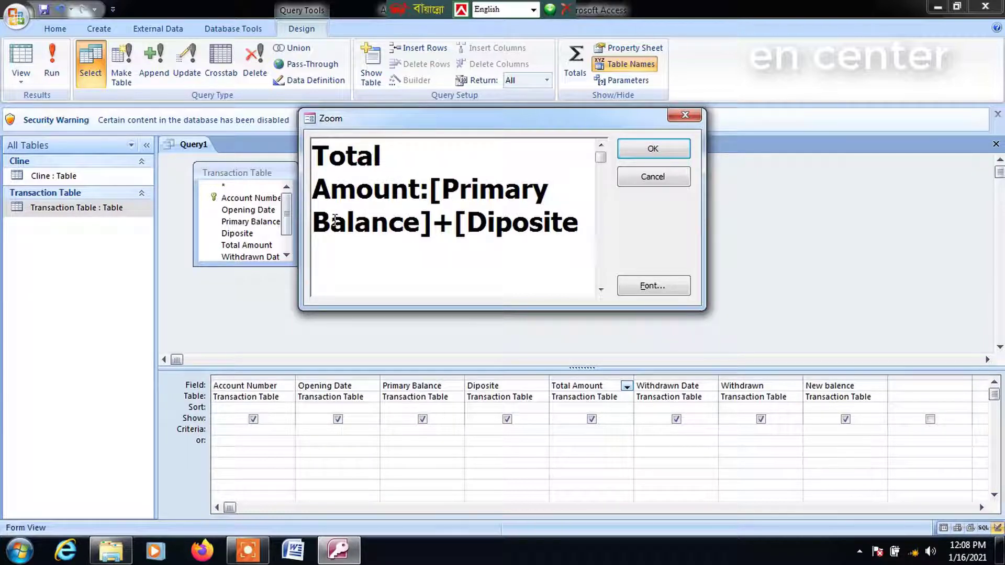
{"action": "type", "text": "]"}
{"action": "left_click", "coordinate": [652, 150]}
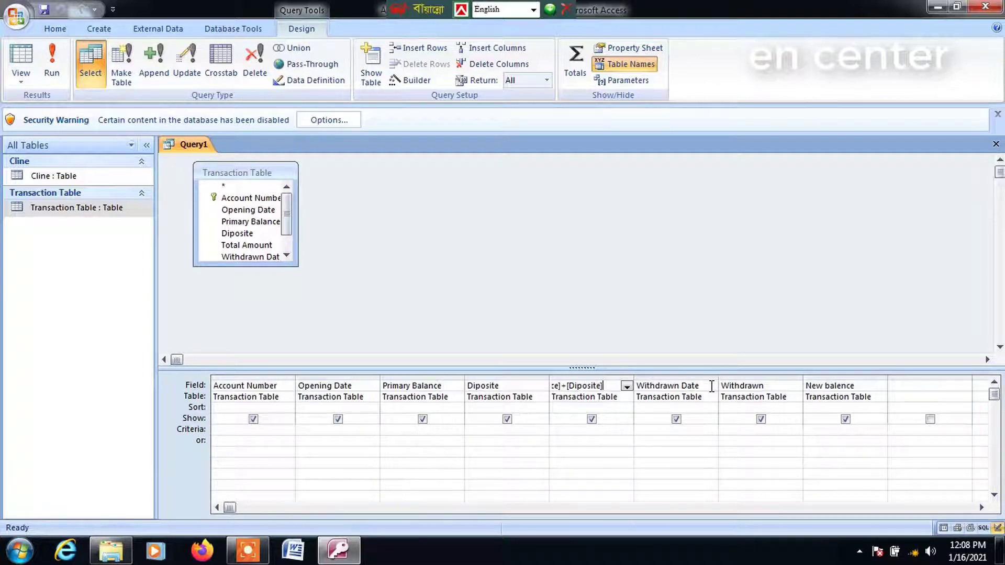
Make New balence a calculated field in the Zoom editor with the expression New balence:[Total Amount]-[Withdrawn]
{"action": "left_click", "coordinate": [789, 386]}
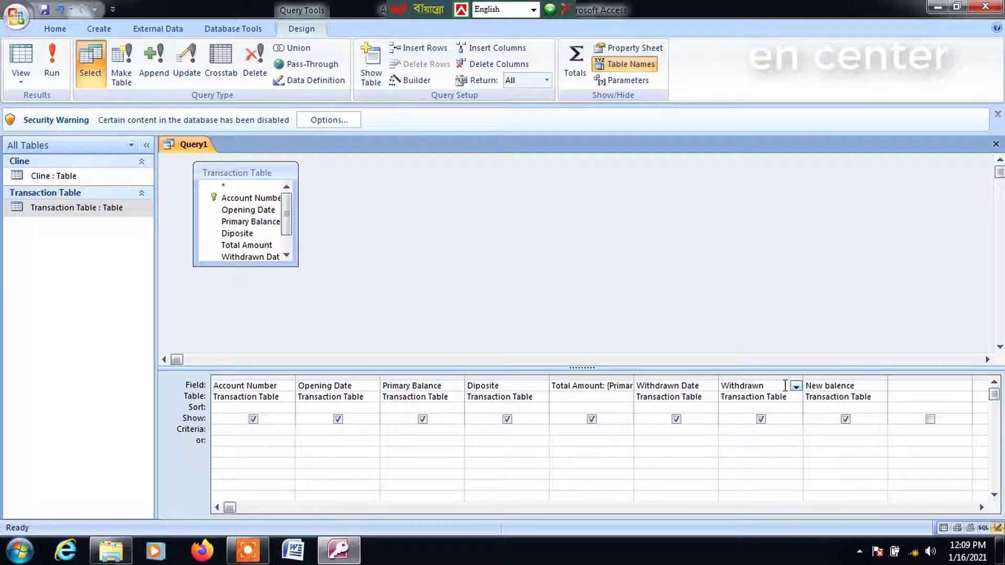
{"action": "left_click", "coordinate": [859, 385]}
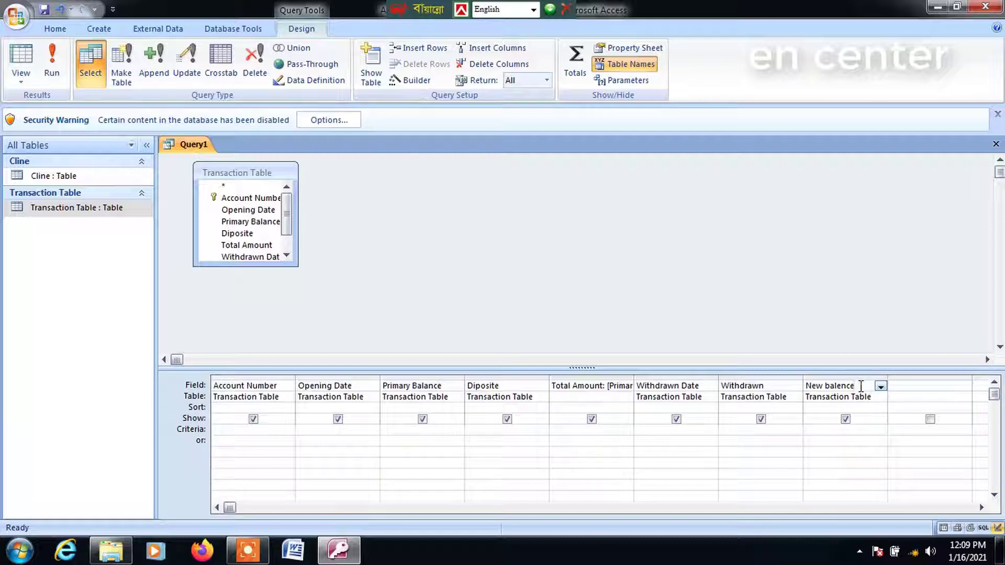
{"action": "right_click", "coordinate": [861, 387]}
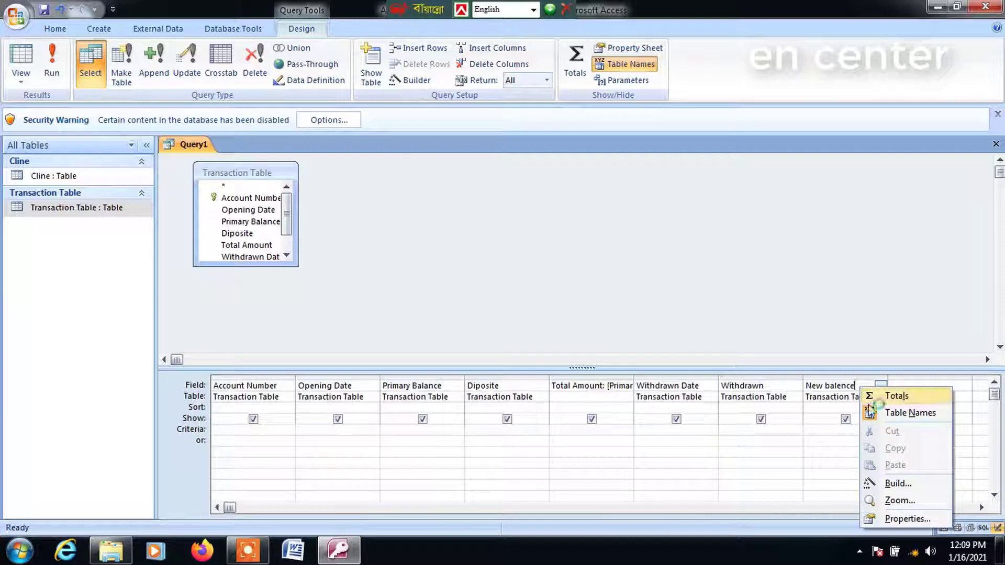
{"action": "left_click", "coordinate": [900, 500]}
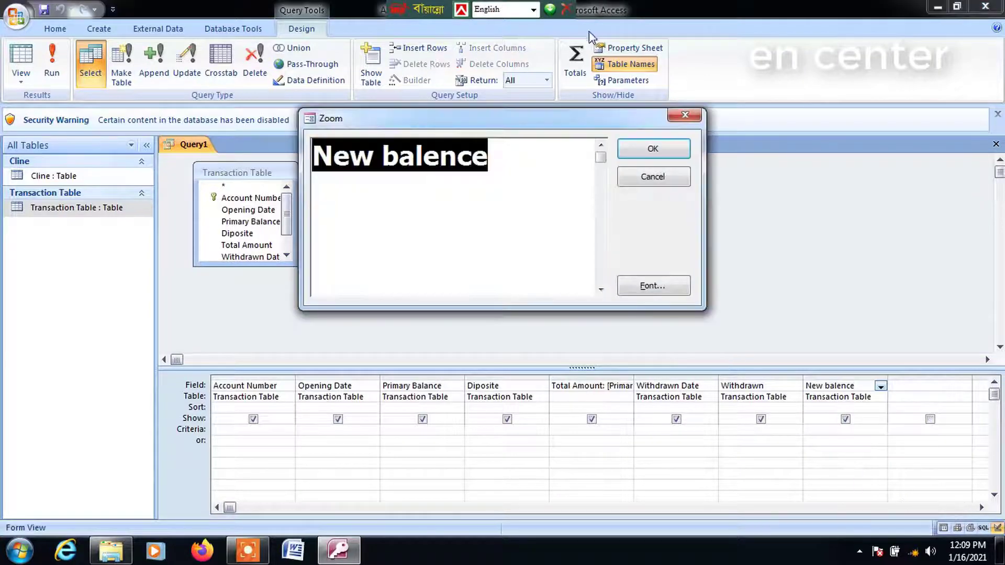
{"action": "left_click", "coordinate": [526, 153]}
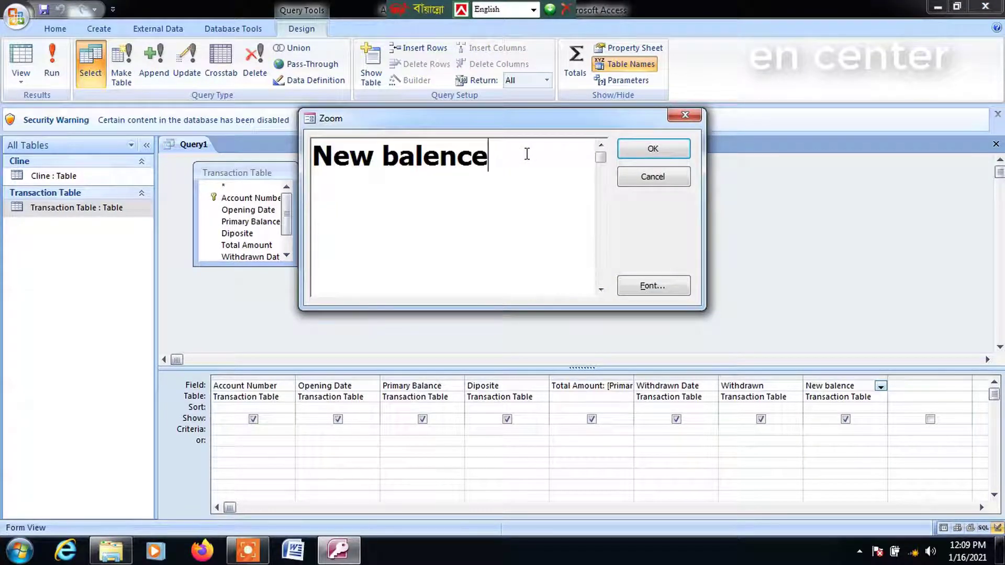
{"action": "type", "text": ":["}
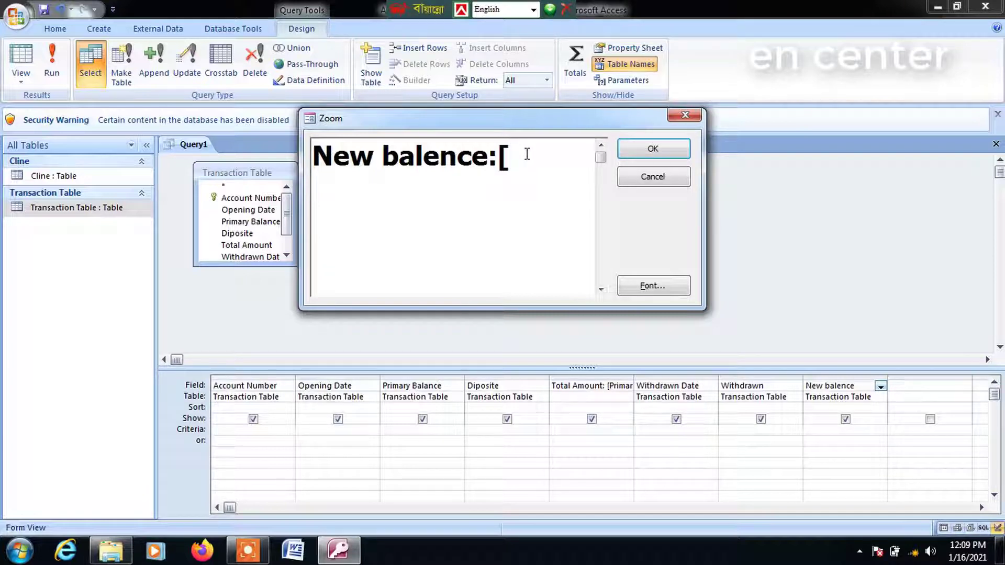
{"action": "type", "text": "Tot"}
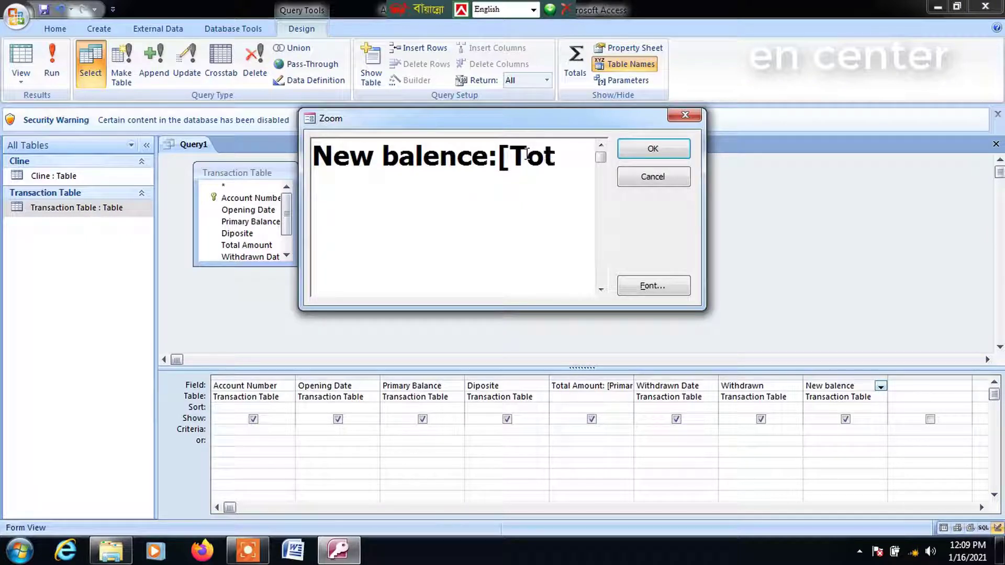
{"action": "type", "text": "al "}
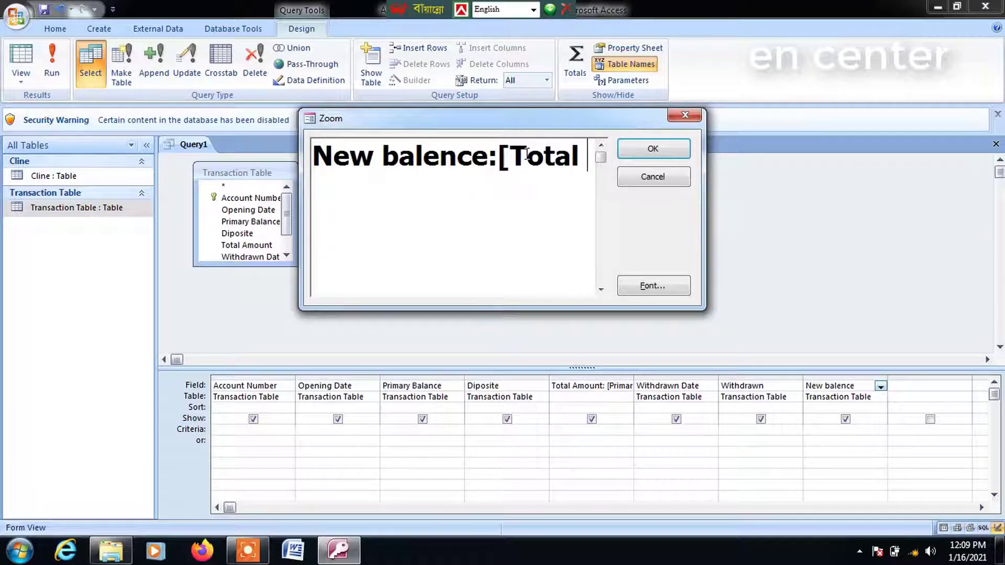
{"action": "type", "text": "amount"}
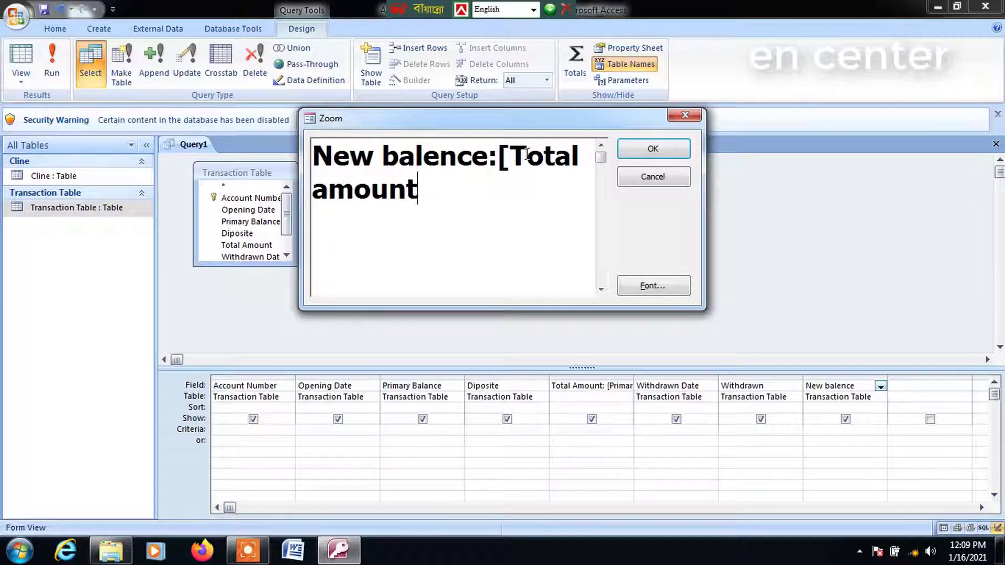
{"action": "type", "text": "]+"}
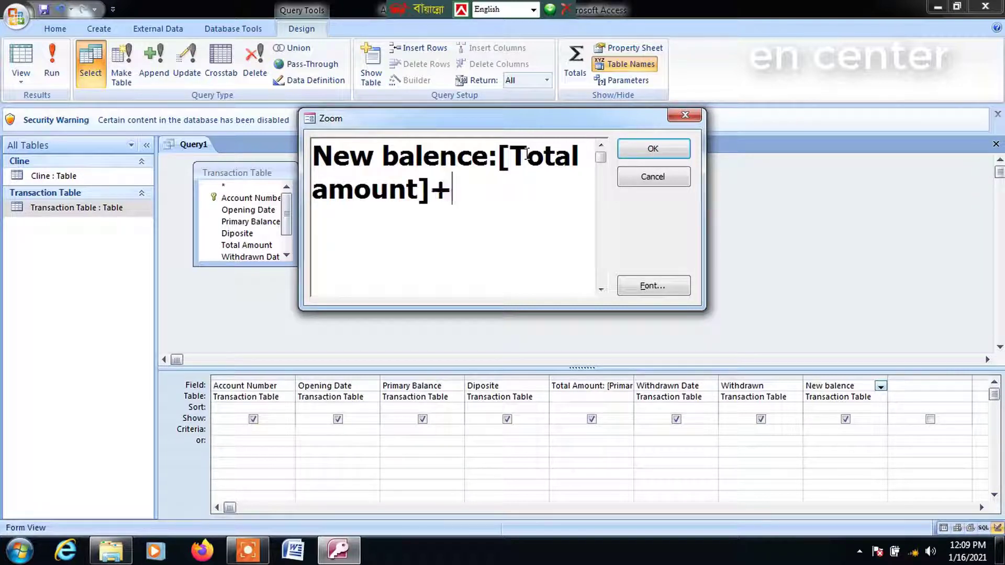
{"action": "key", "text": "Home"}
{"action": "key", "text": "Delete"}
{"action": "type", "text": "A"}
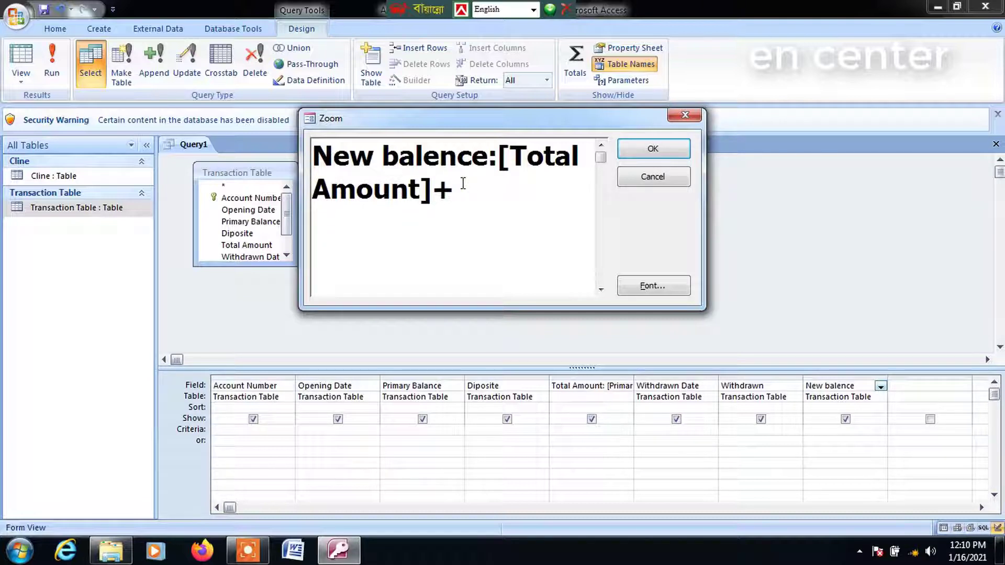
{"action": "key", "text": "BackSpace"}
{"action": "type", "text": "-[With"}
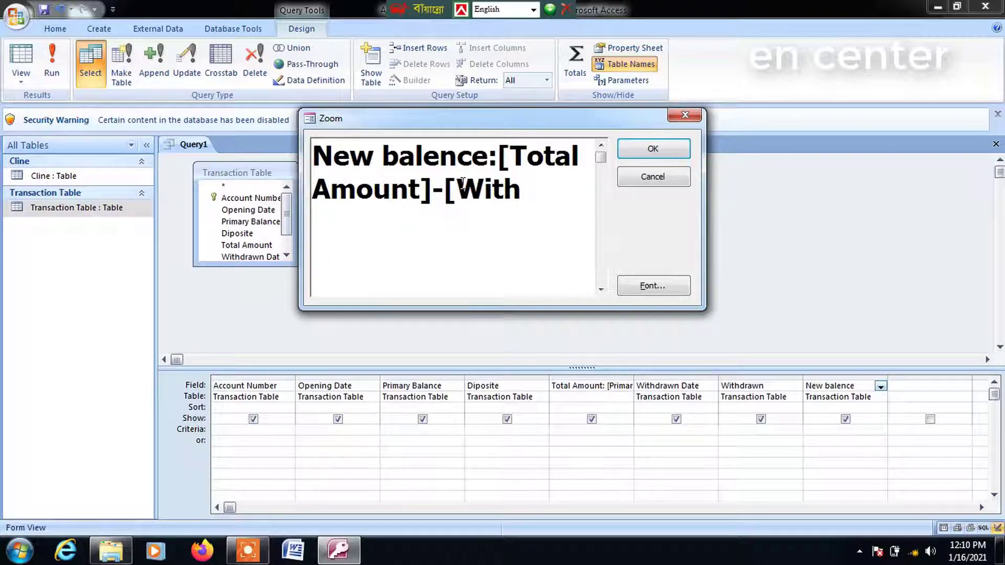
{"action": "type", "text": "draw"}
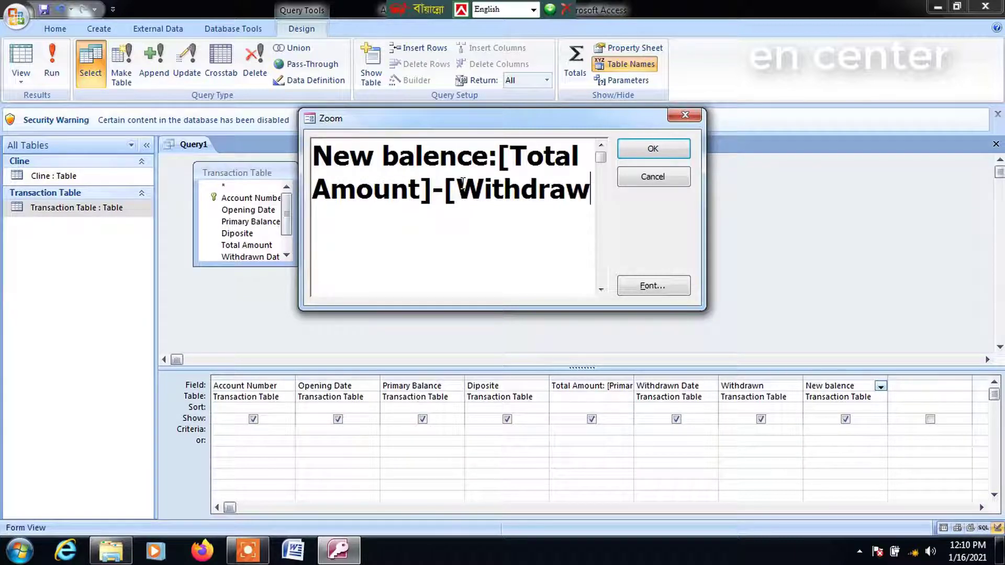
{"action": "type", "text": "n"}
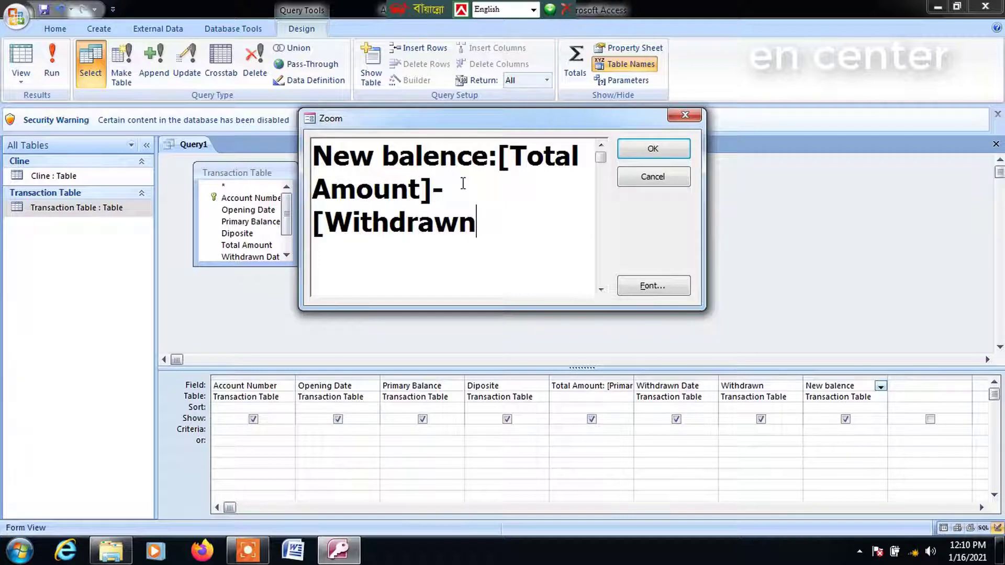
{"action": "type", "text": "]"}
{"action": "left_click", "coordinate": [652, 151]}
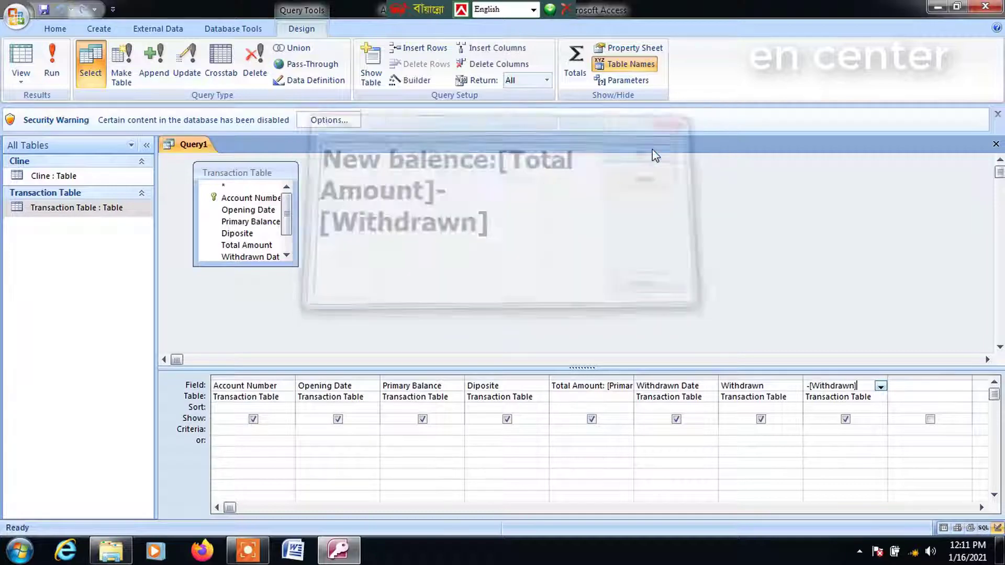
Close the query design and save it under the name Query1
{"action": "left_click", "coordinate": [996, 144]}
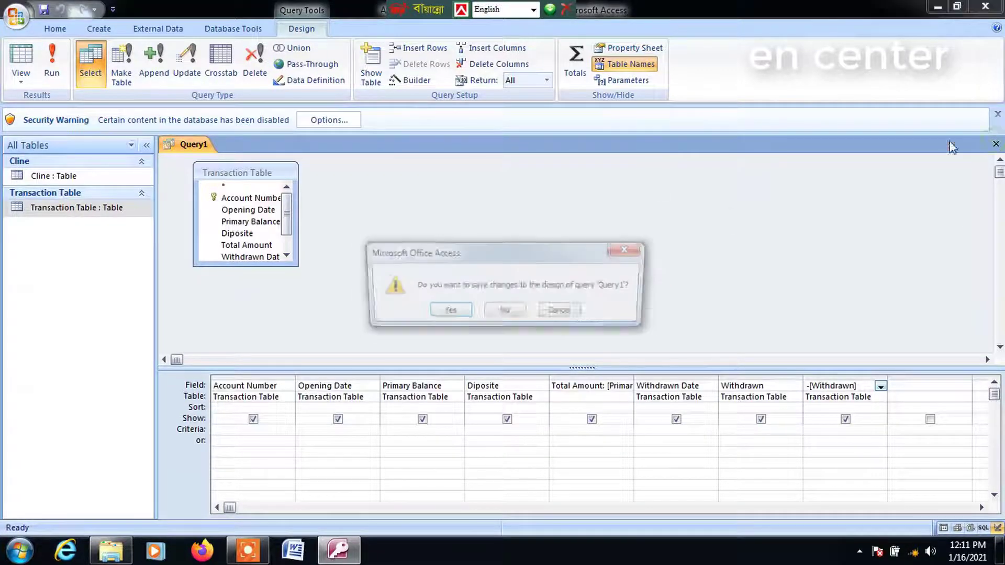
{"action": "left_click", "coordinate": [443, 312]}
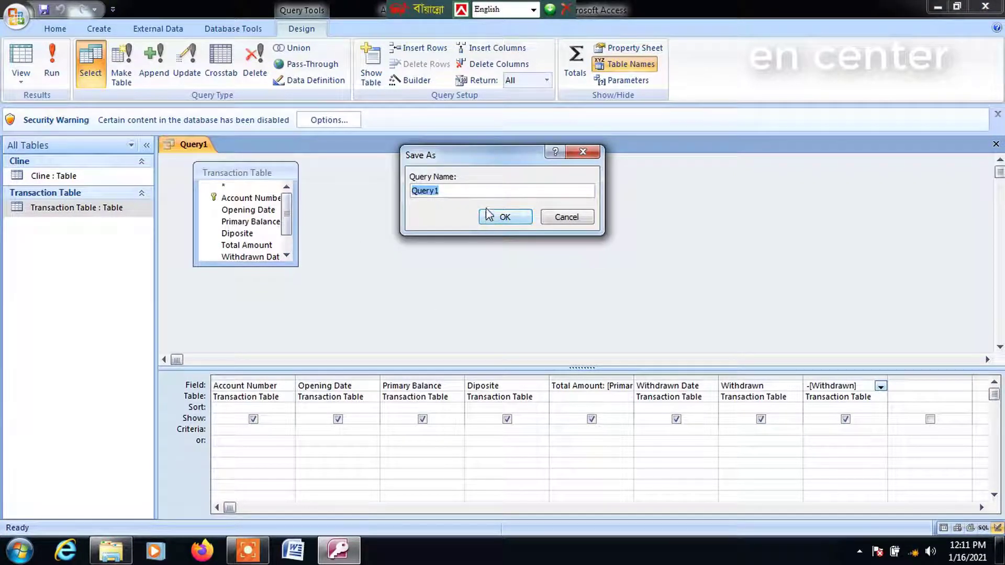
{"action": "left_click", "coordinate": [515, 189]}
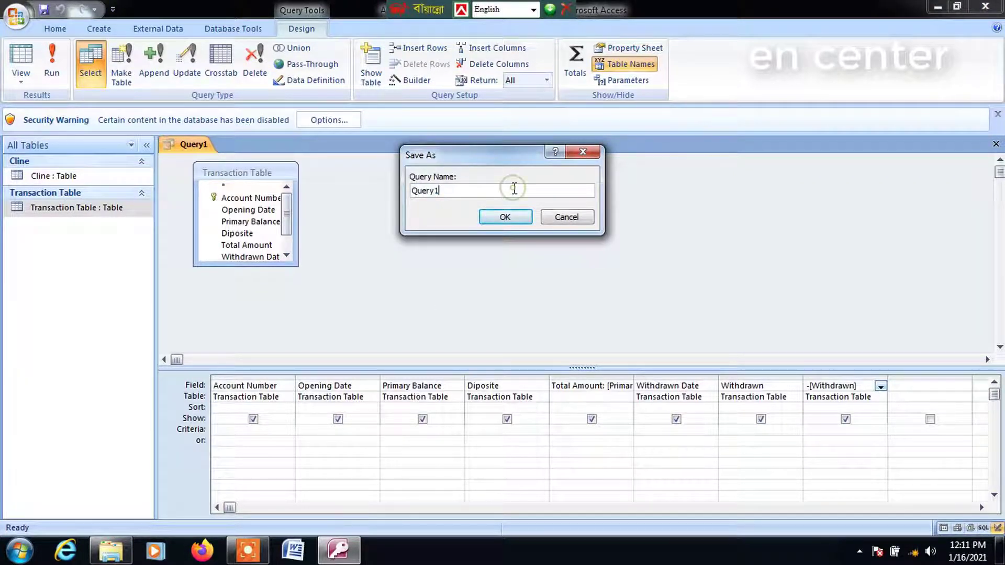
{"action": "left_click", "coordinate": [511, 216]}
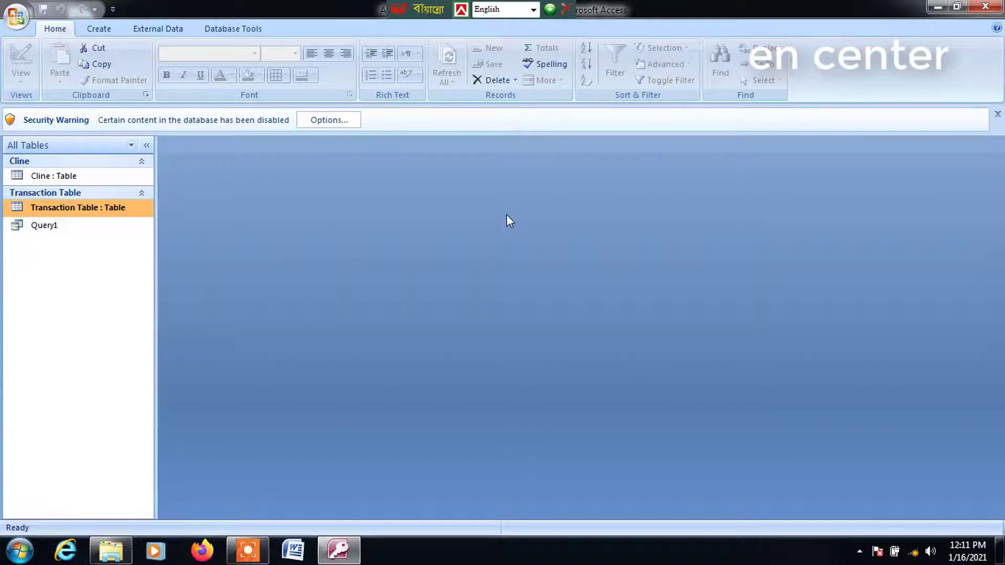
Create a form based on Query1
{"action": "left_click", "coordinate": [47, 228]}
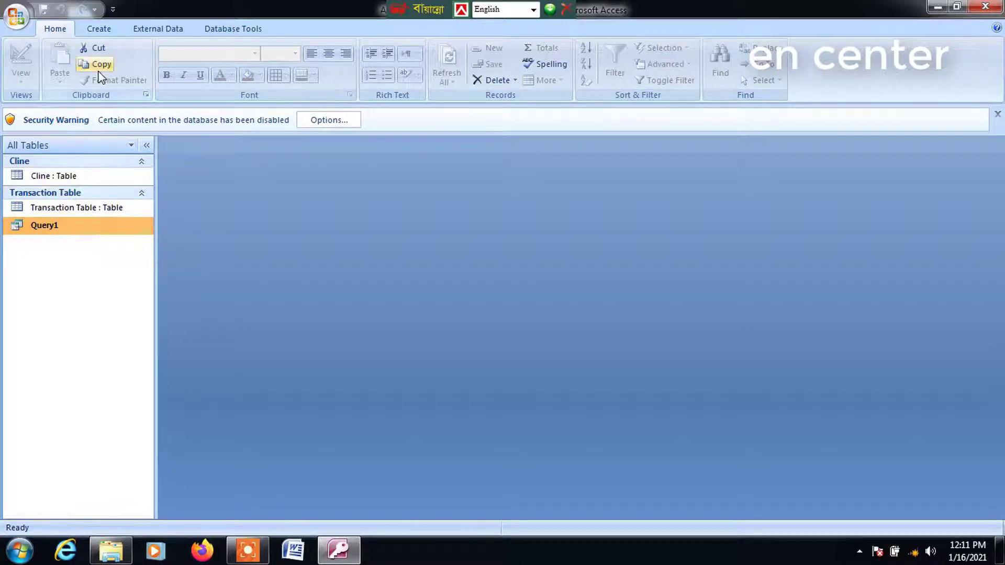
{"action": "left_click", "coordinate": [99, 29]}
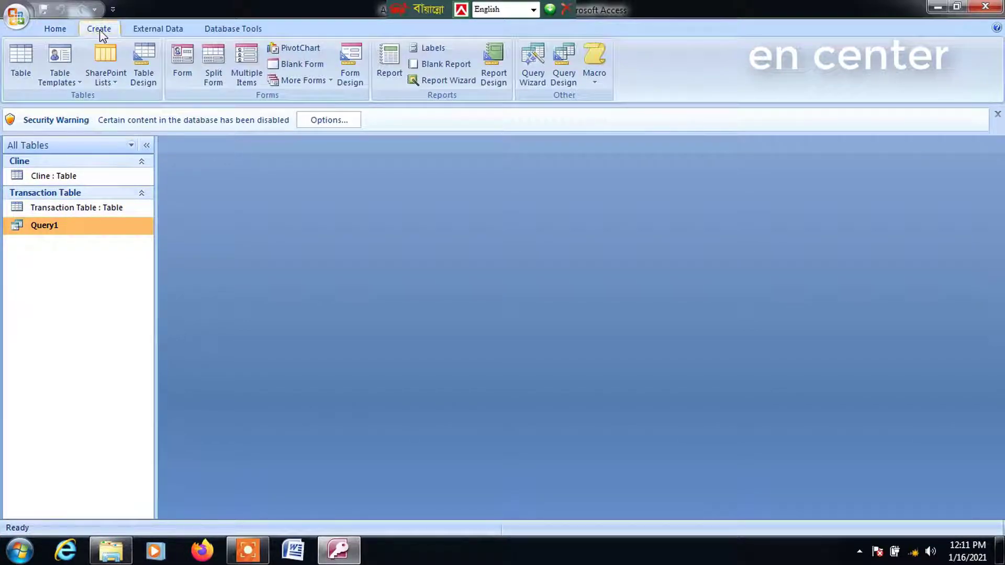
{"action": "left_click", "coordinate": [183, 56]}
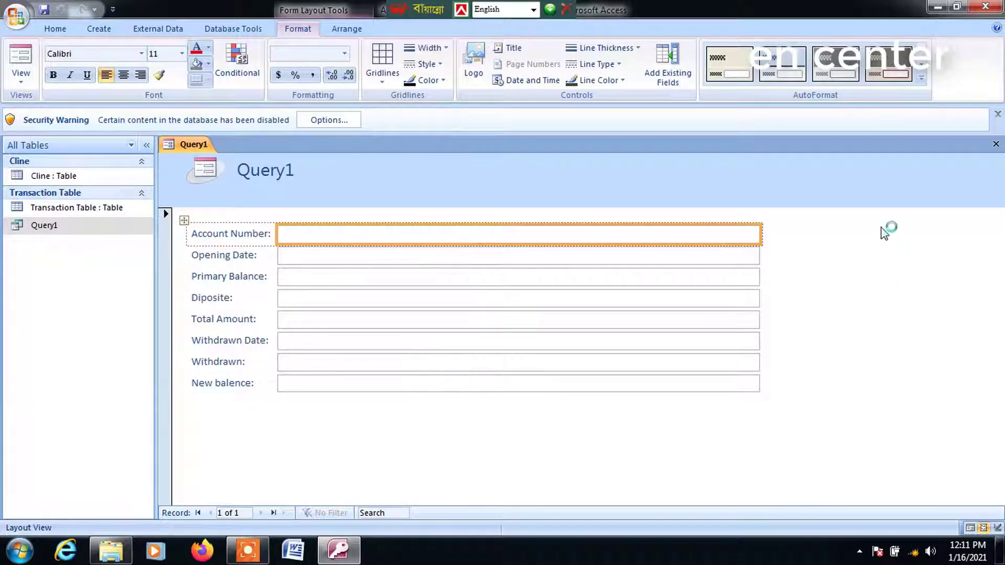
Stay in Layout View and apply the AutoFormat style with the orange-red header to the form
{"action": "left_click", "coordinate": [21, 84]}
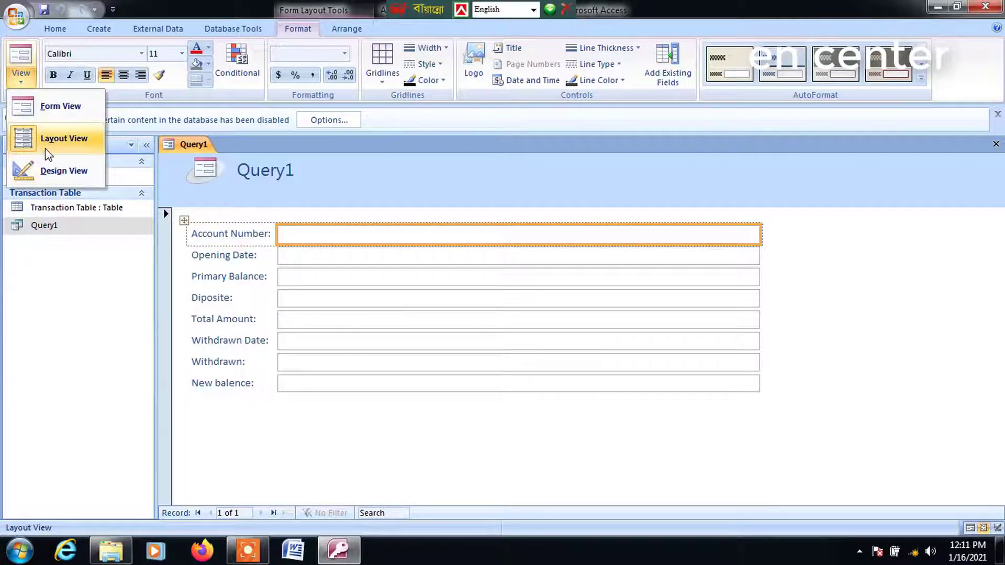
{"action": "left_click", "coordinate": [58, 143]}
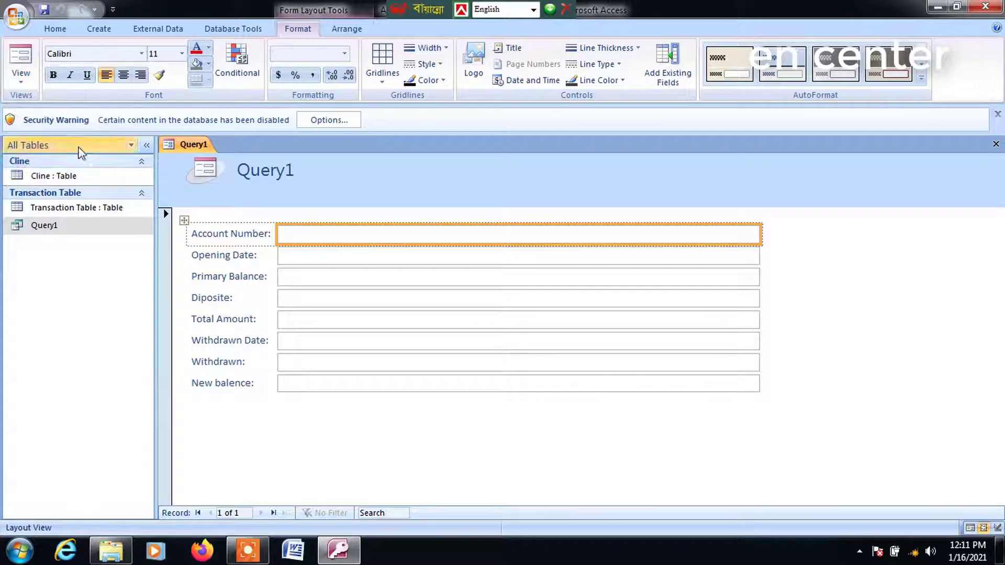
{"action": "left_click", "coordinate": [920, 78]}
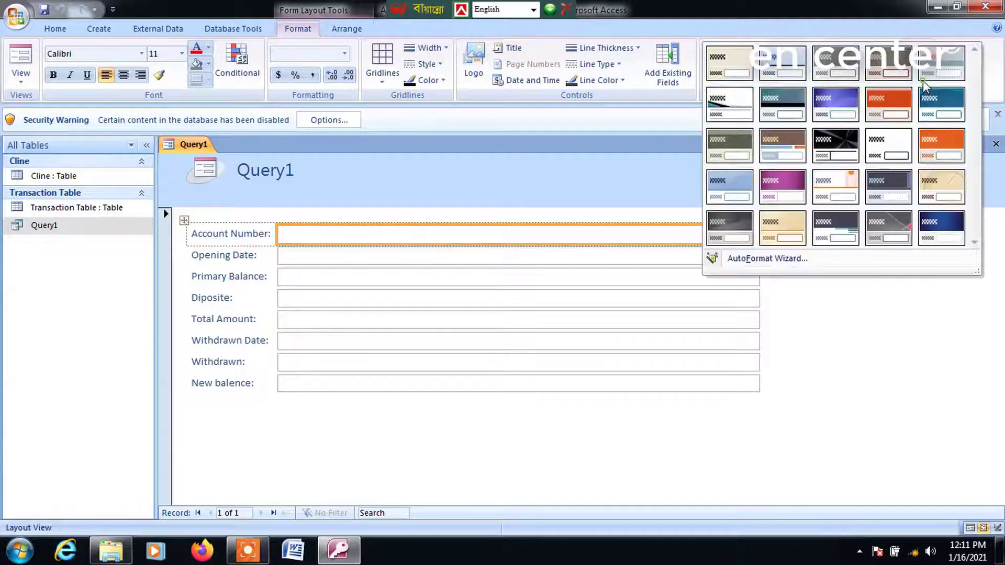
{"action": "left_click", "coordinate": [889, 107]}
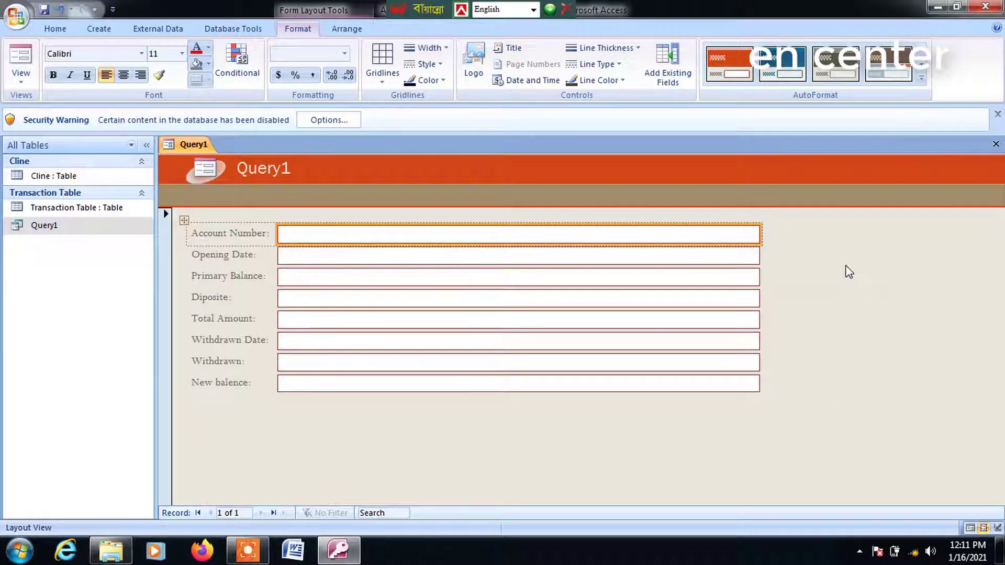
Switch the form to Design View and remove the stacked layout from its field controls
{"action": "right_click", "coordinate": [899, 232]}
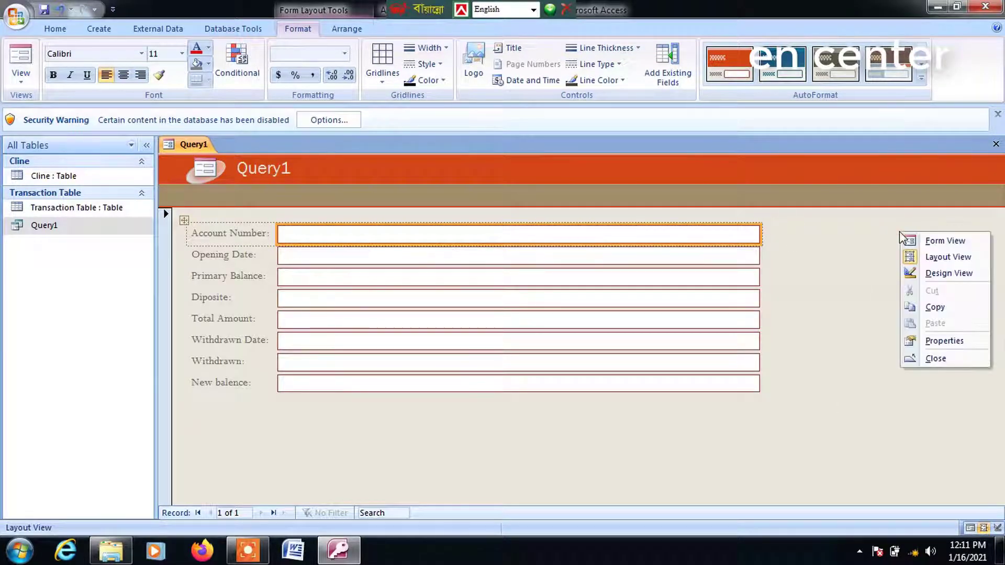
{"action": "left_click", "coordinate": [933, 273]}
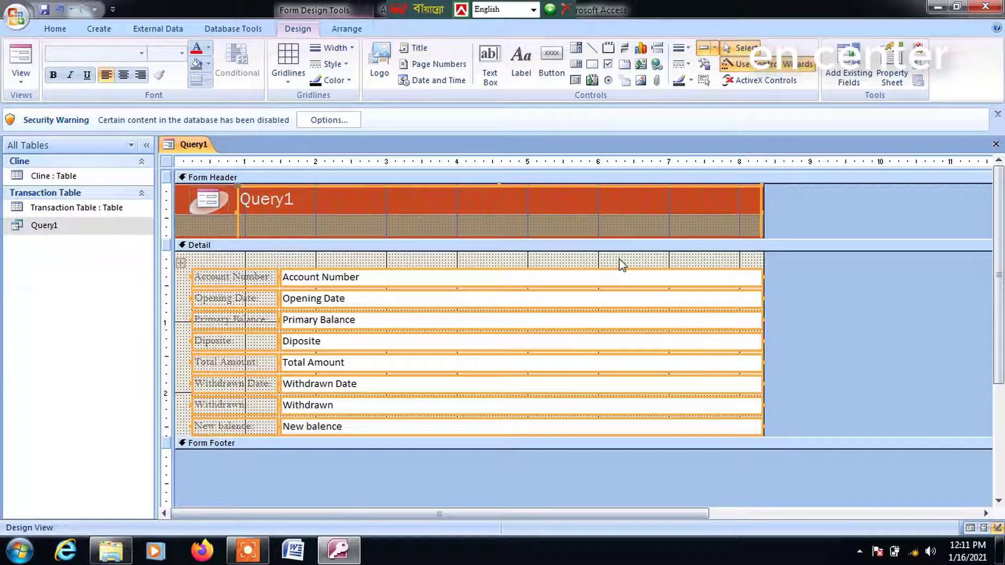
{"action": "right_click", "coordinate": [620, 299]}
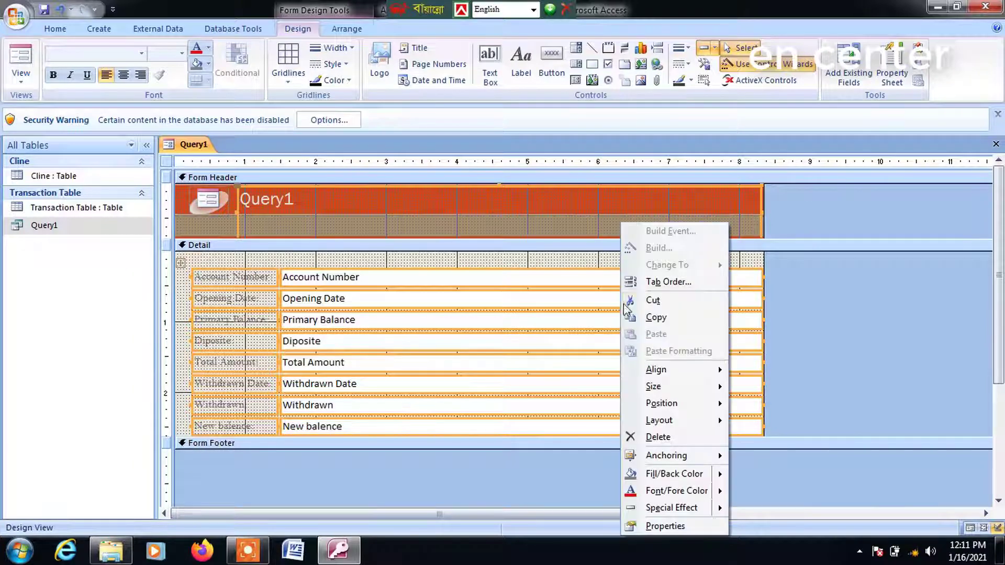
{"action": "mouse_move", "coordinate": [694, 426]}
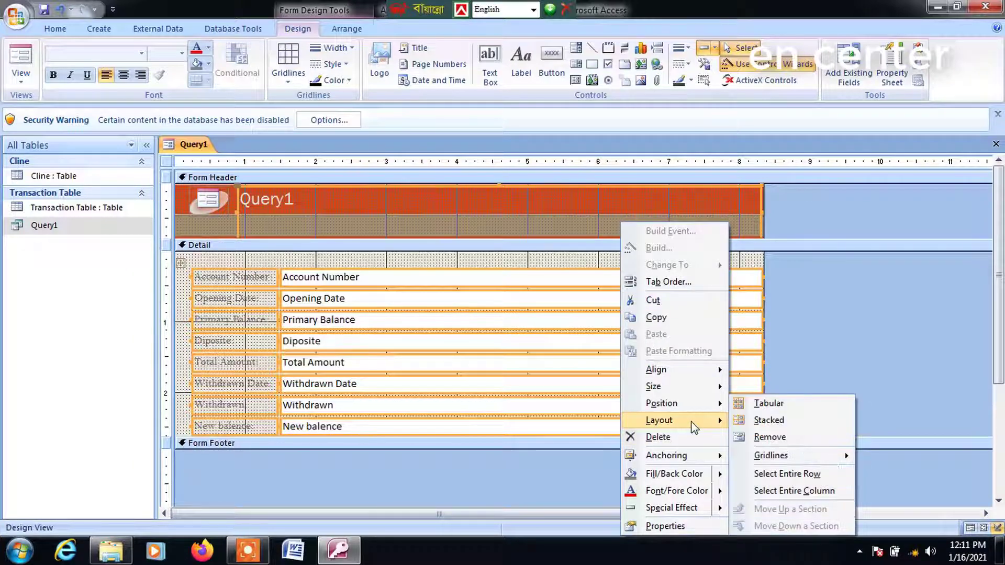
{"action": "left_click", "coordinate": [770, 438]}
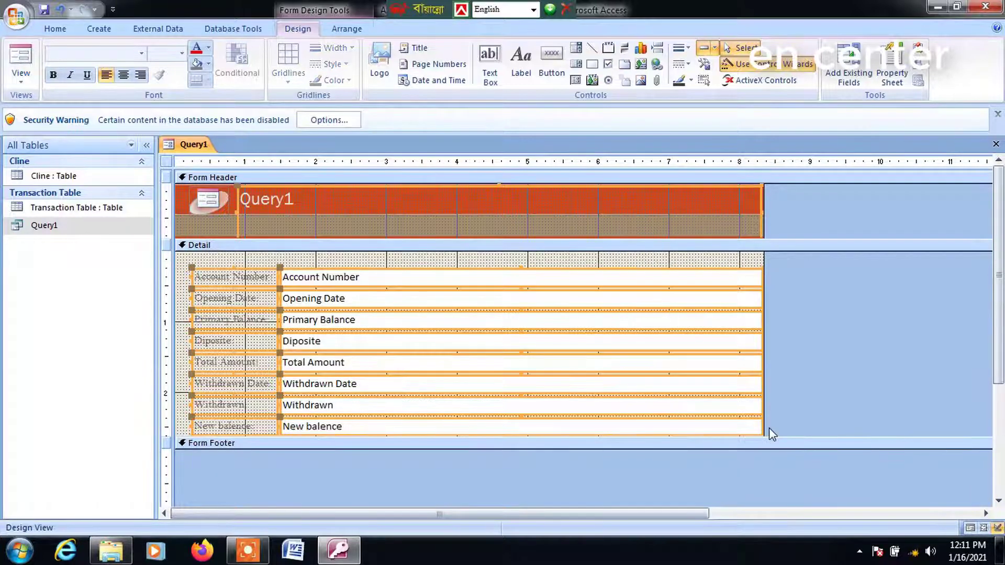
{"action": "left_click", "coordinate": [592, 260]}
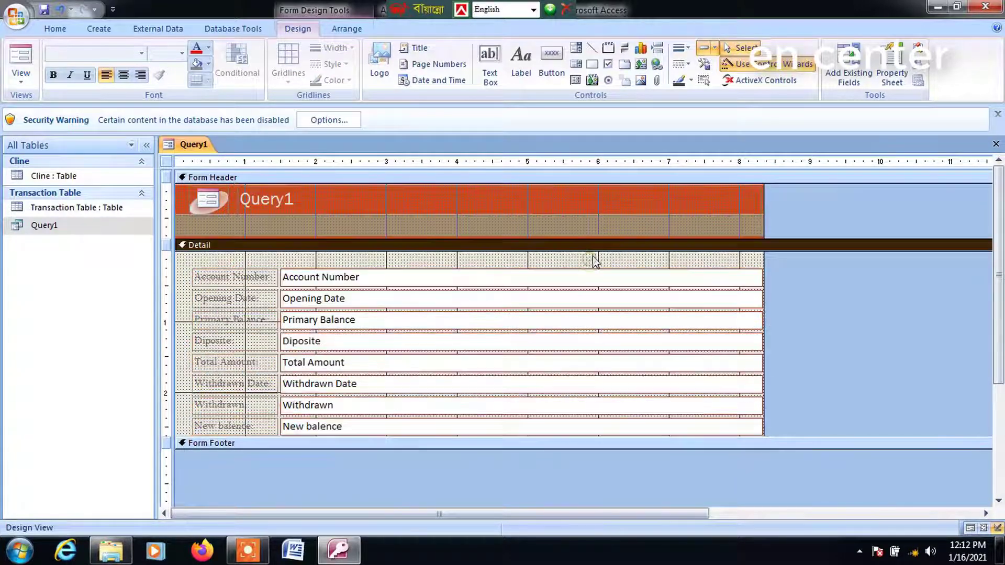
Select all the field labels and text boxes in the Detail section and apply a stacked layout to them
{"action": "left_click", "coordinate": [488, 260]}
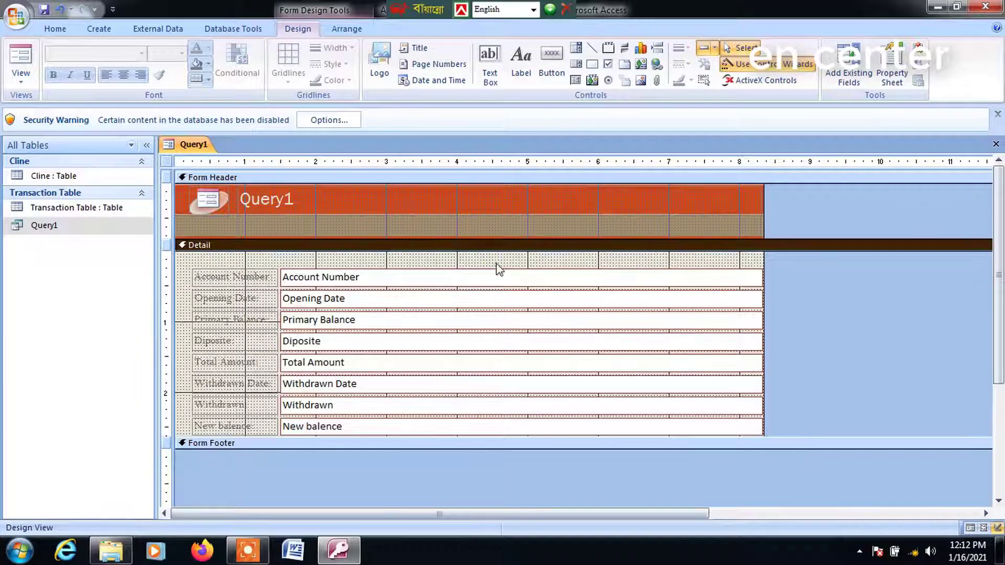
{"action": "left_click_drag", "start_coordinate": [500, 260], "coordinate": [440, 462]}
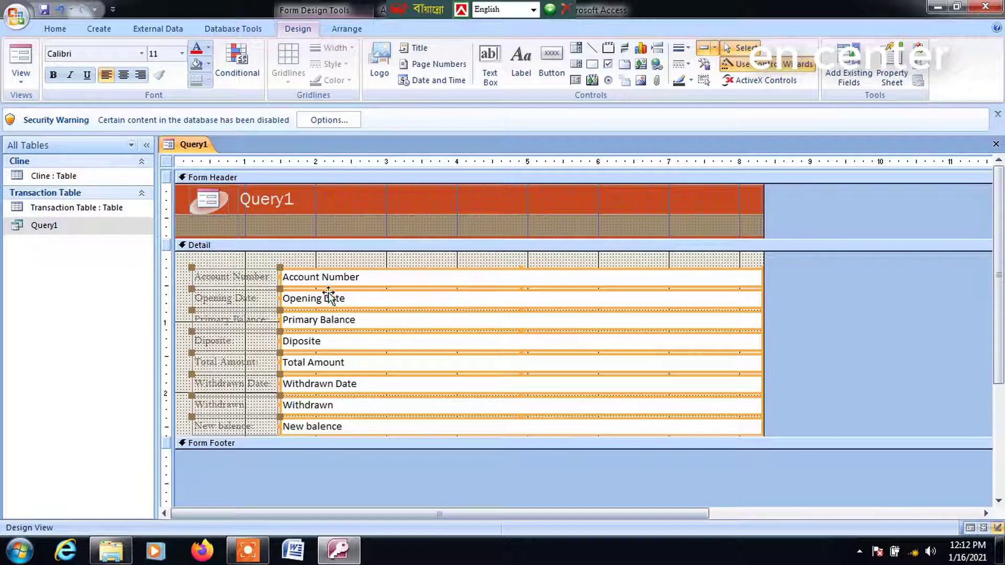
{"action": "right_click", "coordinate": [471, 275]}
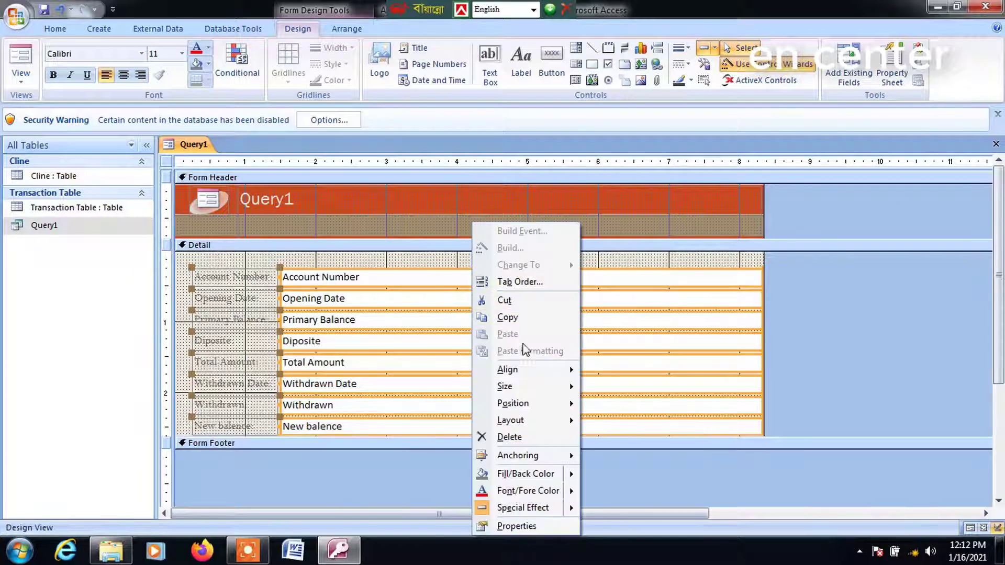
{"action": "mouse_move", "coordinate": [526, 419]}
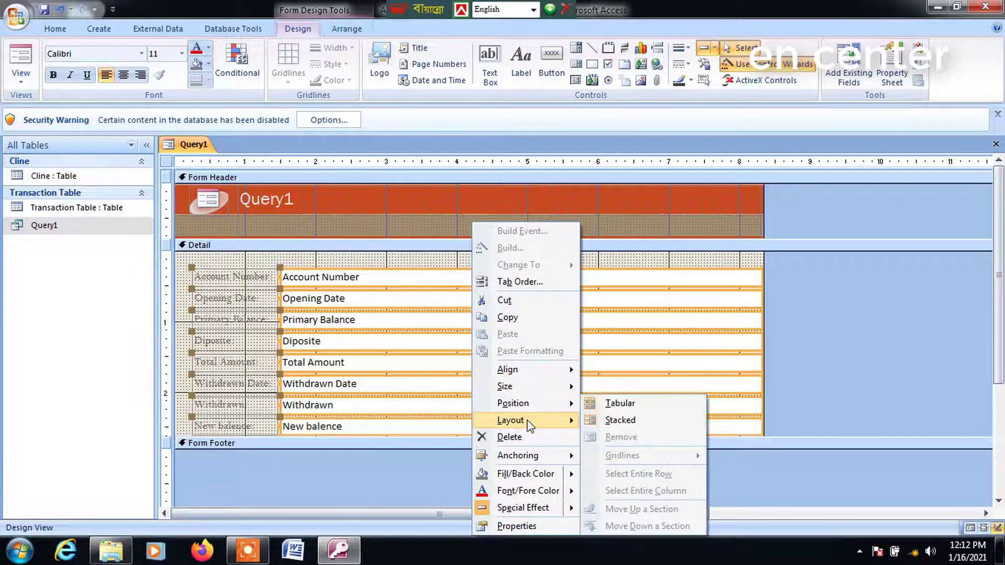
{"action": "left_click", "coordinate": [639, 421]}
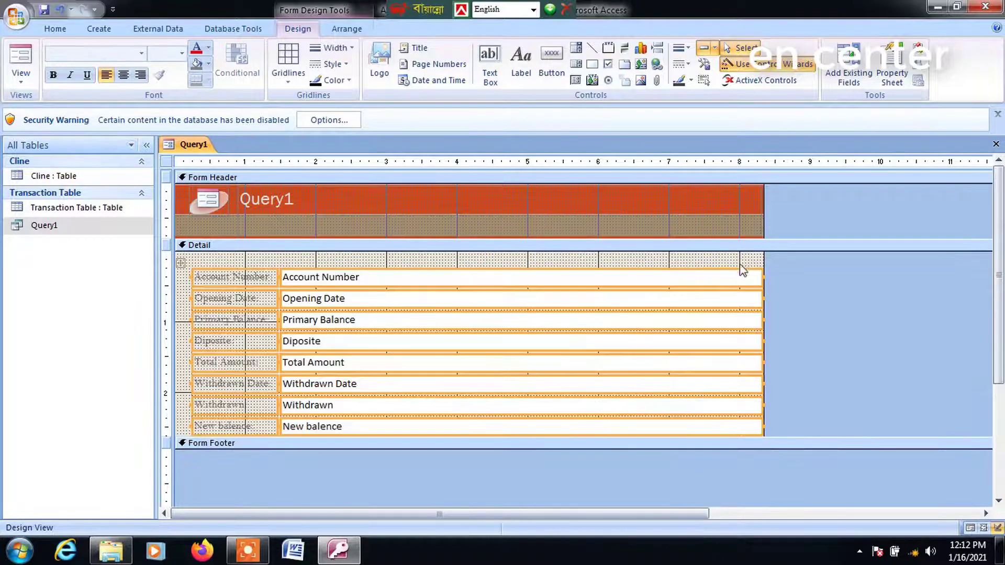
Narrow the stacked field text boxes to about 2.8 inches and the header's title label to about 3.5 inches
{"action": "left_click_drag", "start_coordinate": [761, 274], "coordinate": [480, 329]}
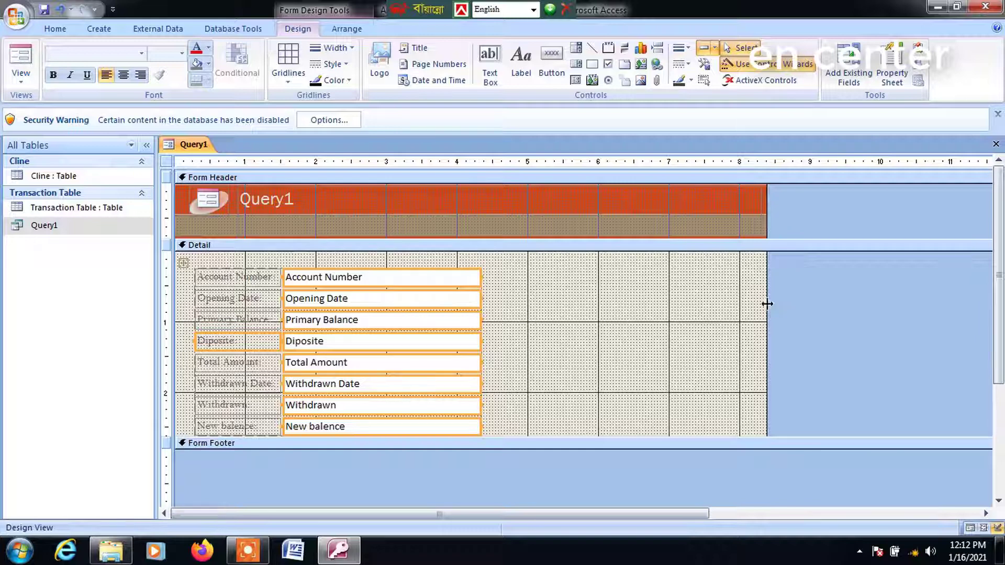
{"action": "left_click_drag", "start_coordinate": [767, 299], "coordinate": [512, 340]}
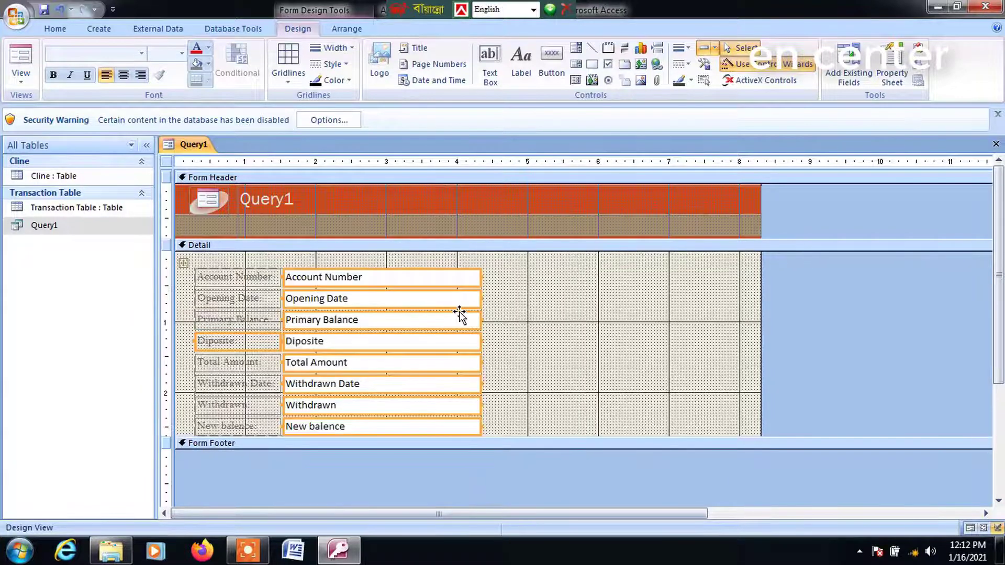
{"action": "left_click", "coordinate": [702, 199]}
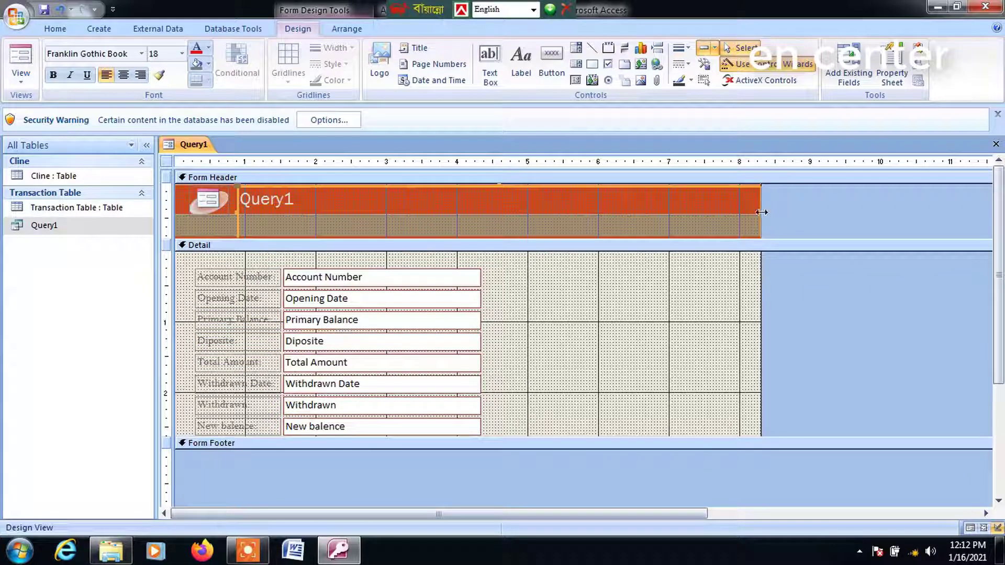
{"action": "left_click_drag", "start_coordinate": [761, 209], "coordinate": [488, 252]}
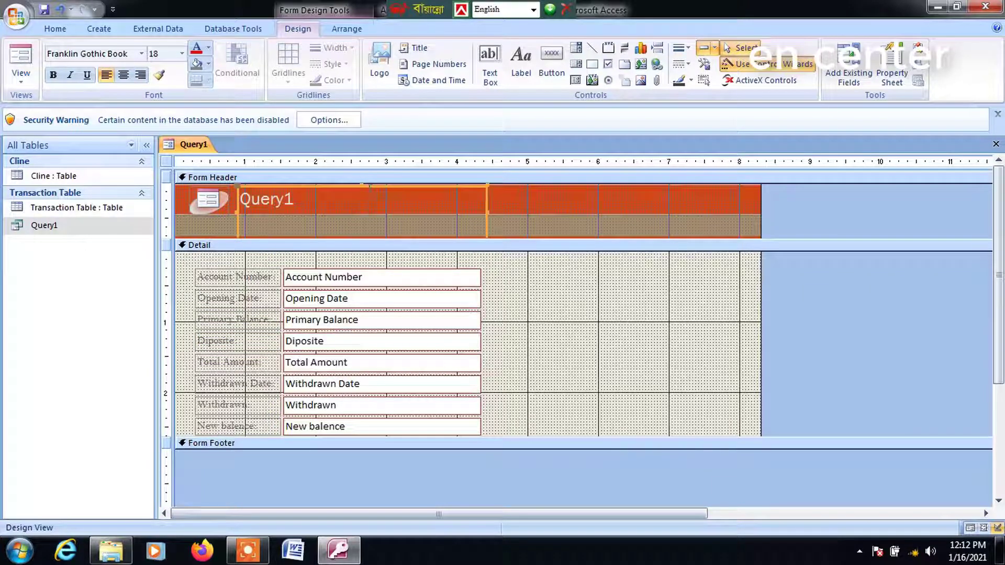
Replace the form header's title text with "Transanction Form"
{"action": "left_click", "coordinate": [362, 197]}
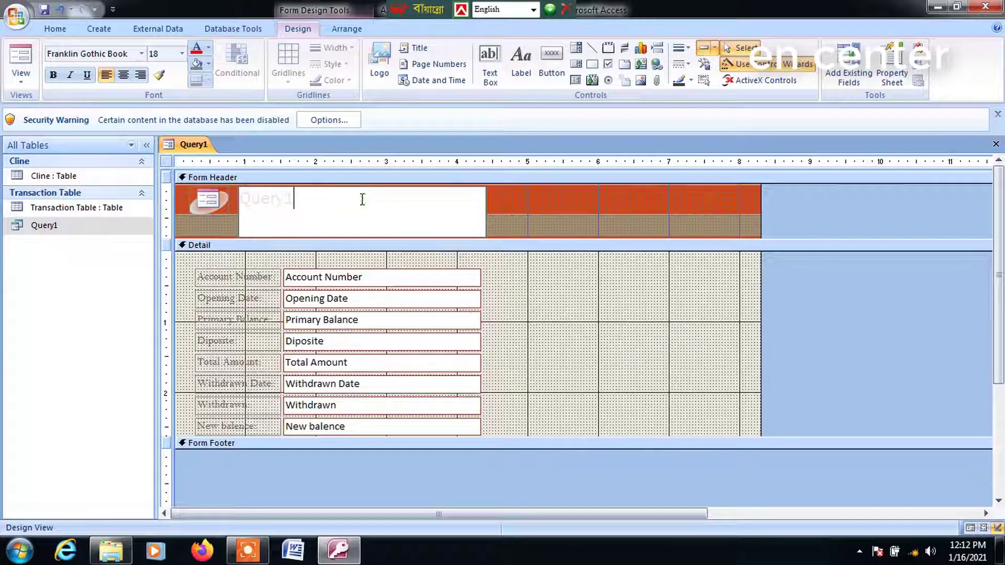
{"action": "key", "text": "BackSpace"}
{"action": "key", "text": "BackSpace"}
{"action": "key", "text": "BackSpace"}
{"action": "key", "text": "BackSpace"}
{"action": "key", "text": "BackSpace"}
{"action": "key", "text": "BackSpace"}
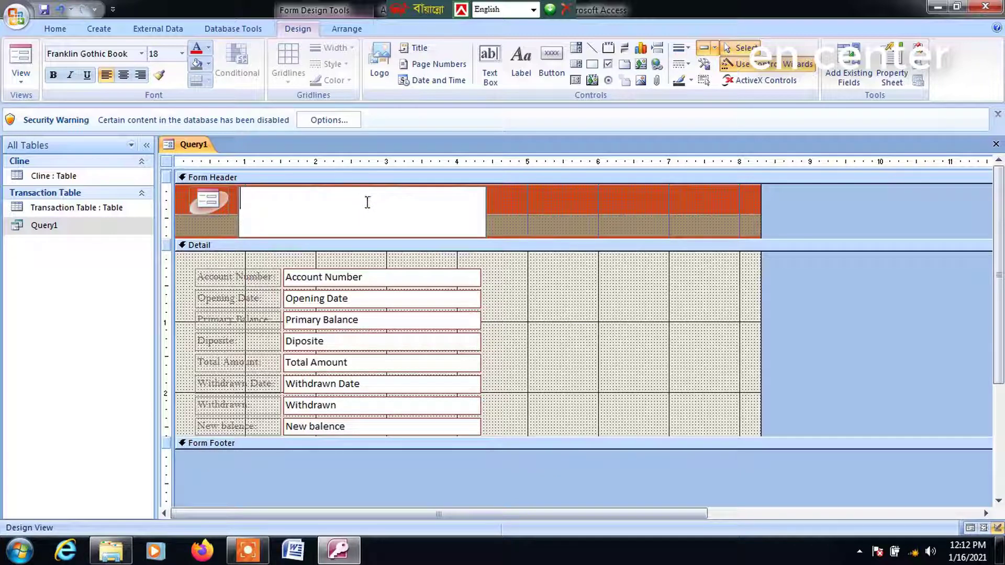
{"action": "key", "text": "ctrl+v"}
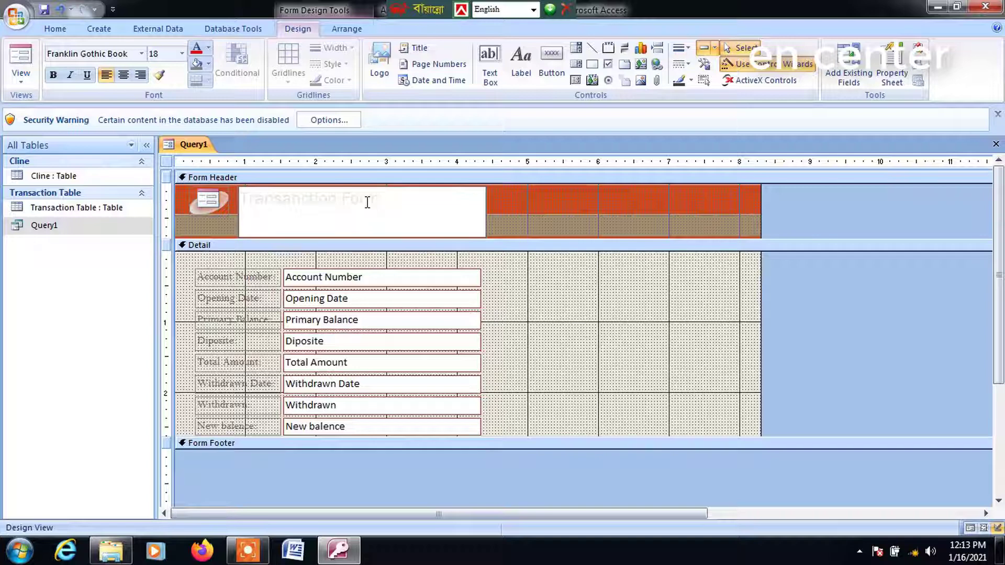
{"action": "left_click", "coordinate": [508, 278]}
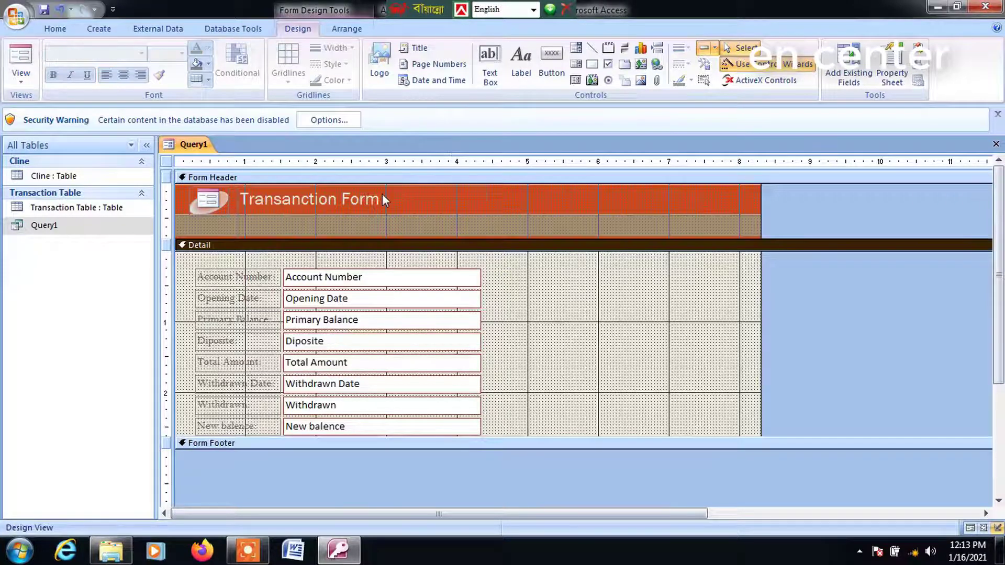
Narrow the whole form to about 4.67 inches wide and center the title text in its label
{"action": "left_click", "coordinate": [275, 193]}
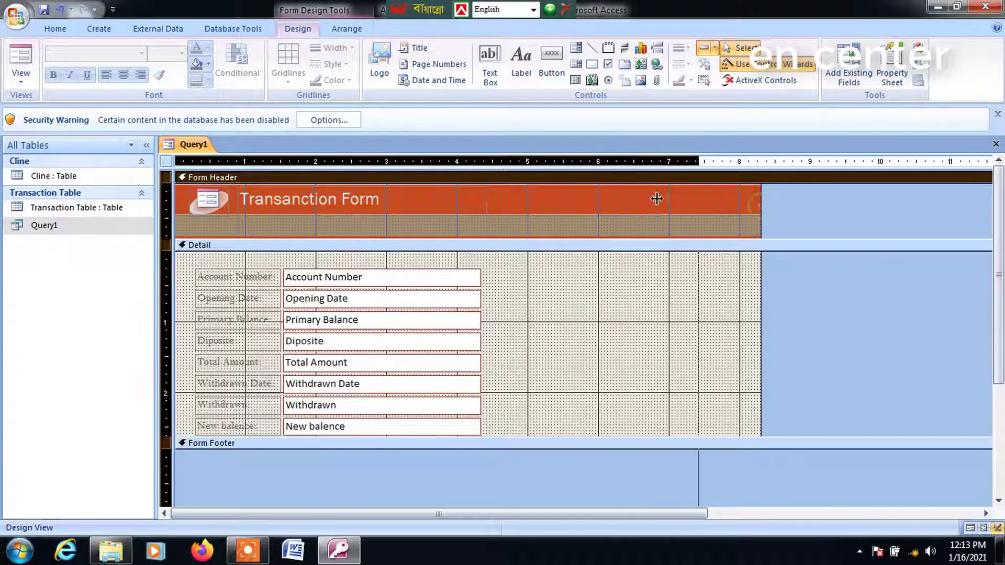
{"action": "left_click_drag", "start_coordinate": [703, 198], "coordinate": [502, 196]}
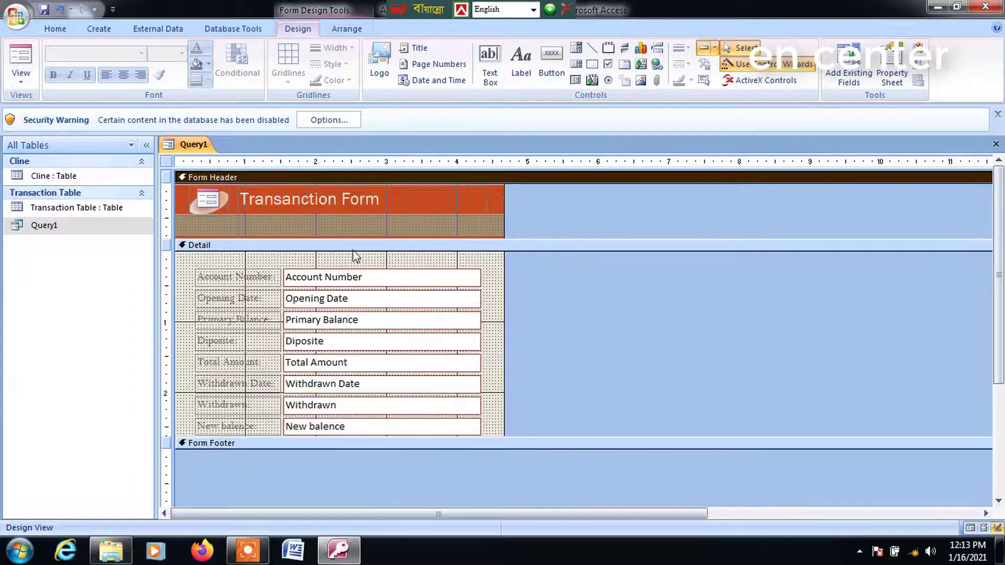
{"action": "left_click", "coordinate": [376, 242]}
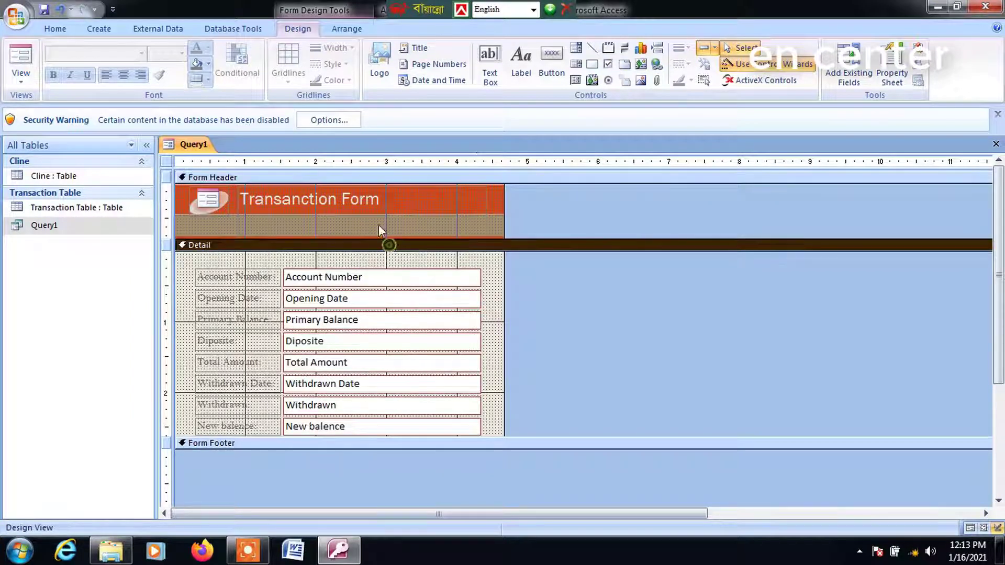
{"action": "left_click", "coordinate": [381, 229]}
{"action": "key", "text": "ctrl+e"}
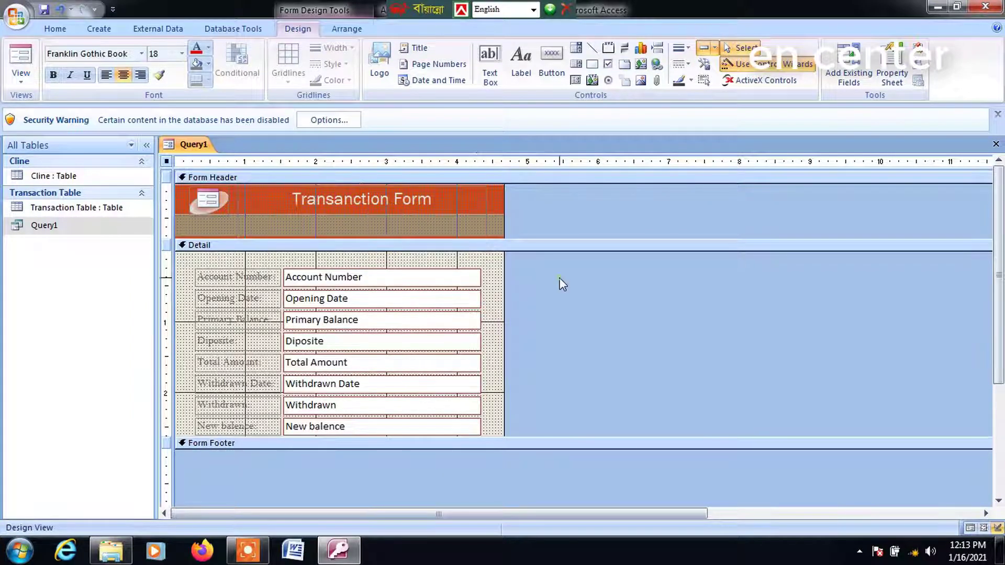
Set both the Pop Up and Modal properties of the form to Yes
{"action": "left_click", "coordinate": [892, 73]}
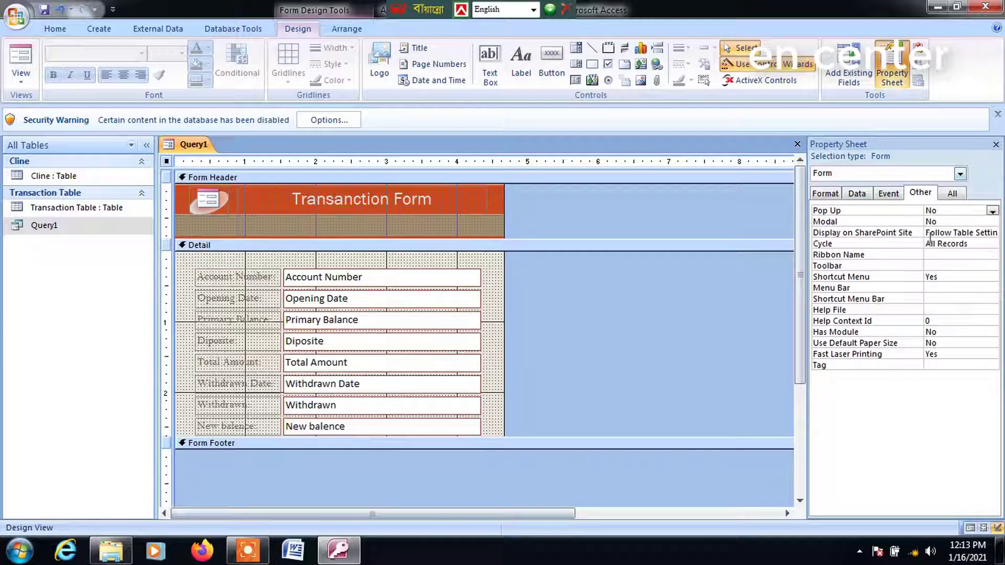
{"action": "left_click", "coordinate": [992, 212]}
{"action": "left_click", "coordinate": [993, 221]}
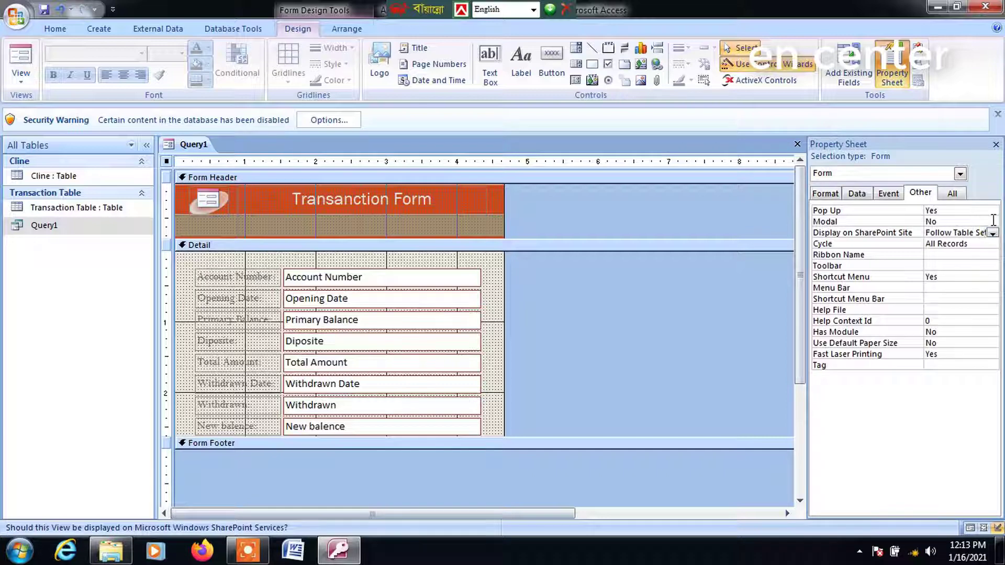
{"action": "left_click", "coordinate": [993, 221]}
{"action": "left_click", "coordinate": [992, 221]}
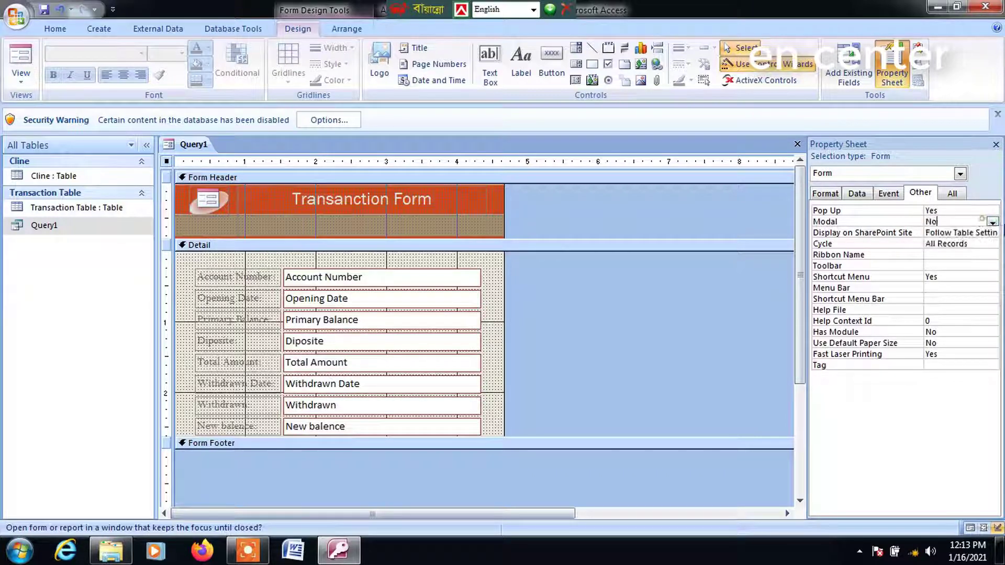
{"action": "left_click", "coordinate": [992, 222]}
{"action": "left_click", "coordinate": [956, 233]}
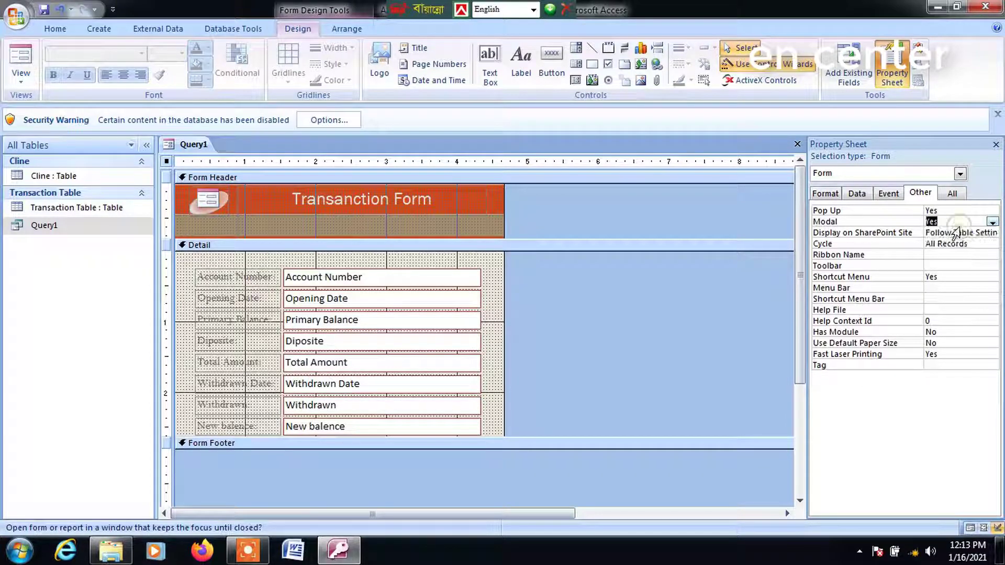
Set the form's Border Style to None and its Scroll Bars to Neither
{"action": "left_click", "coordinate": [827, 194]}
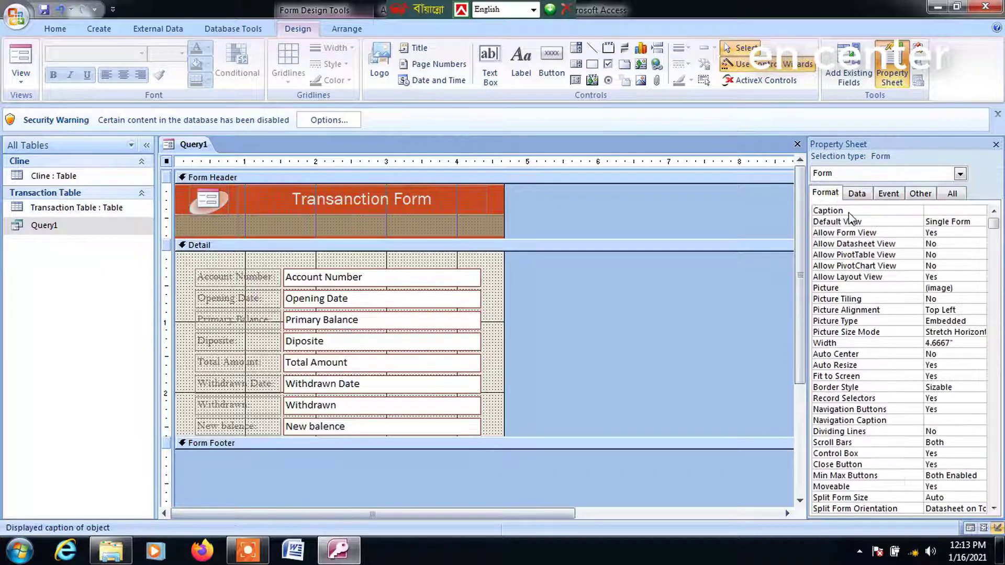
{"action": "left_click", "coordinate": [969, 388]}
{"action": "left_click", "coordinate": [980, 387]}
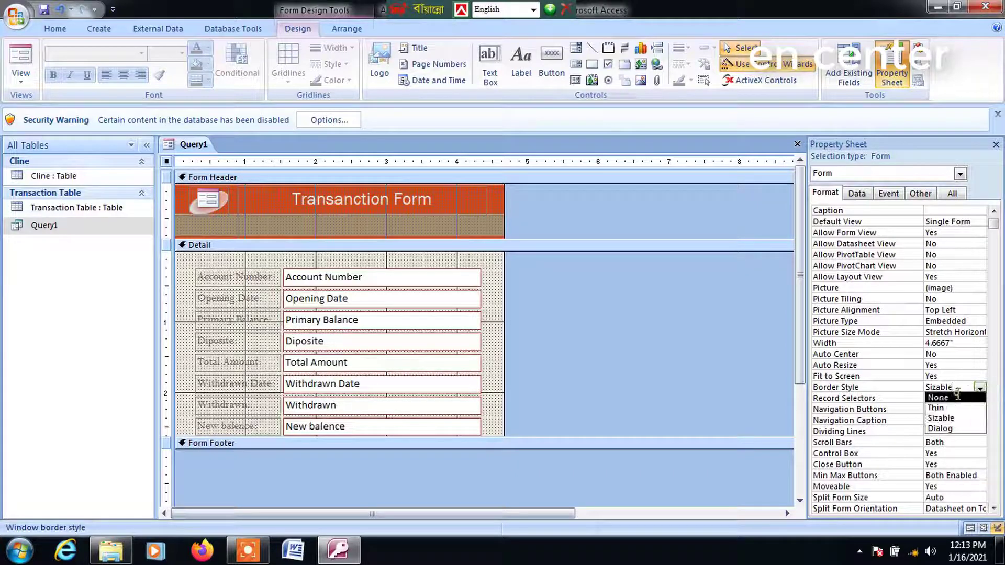
{"action": "left_click", "coordinate": [957, 397]}
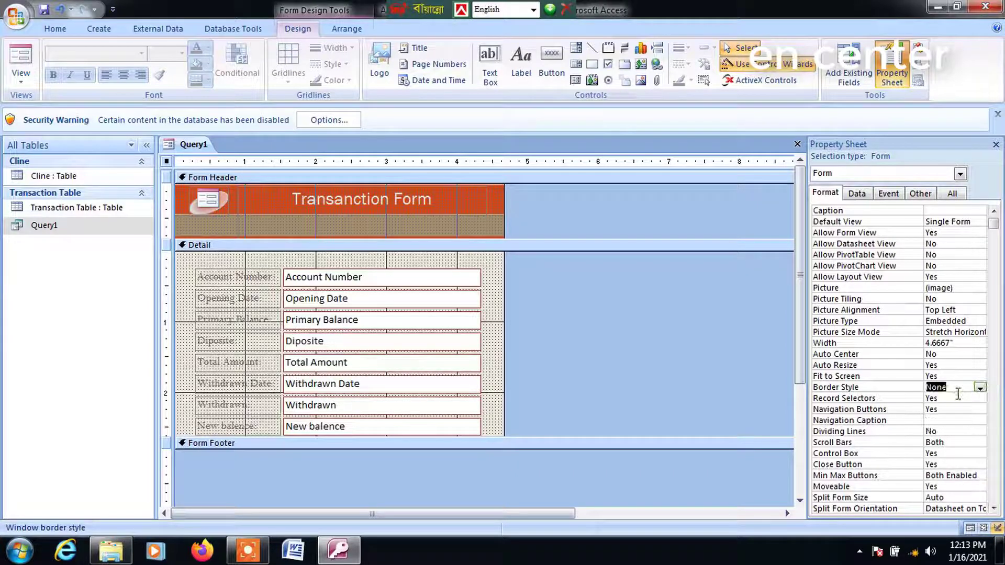
{"action": "left_click", "coordinate": [968, 443]}
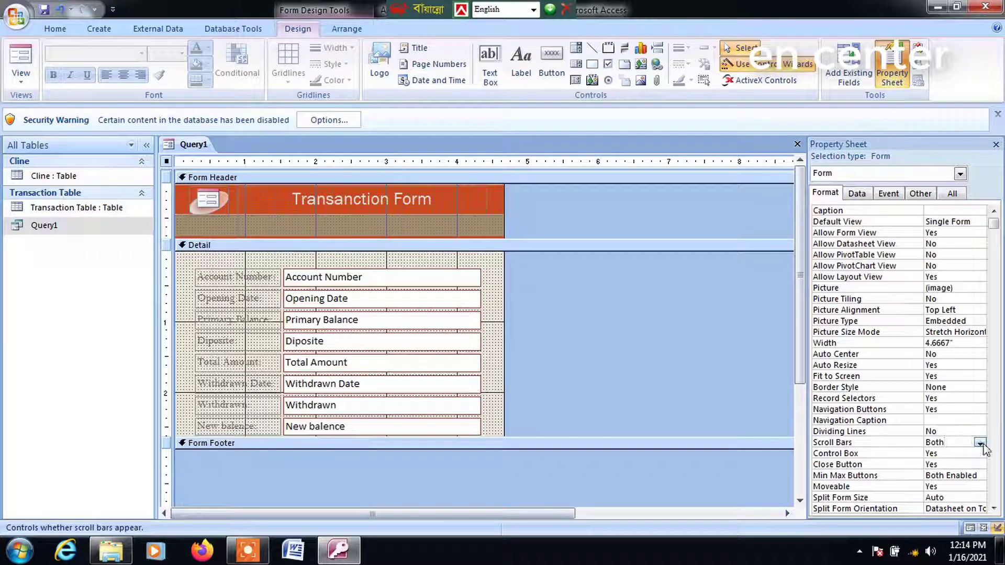
{"action": "left_click", "coordinate": [980, 443]}
{"action": "left_click", "coordinate": [960, 452]}
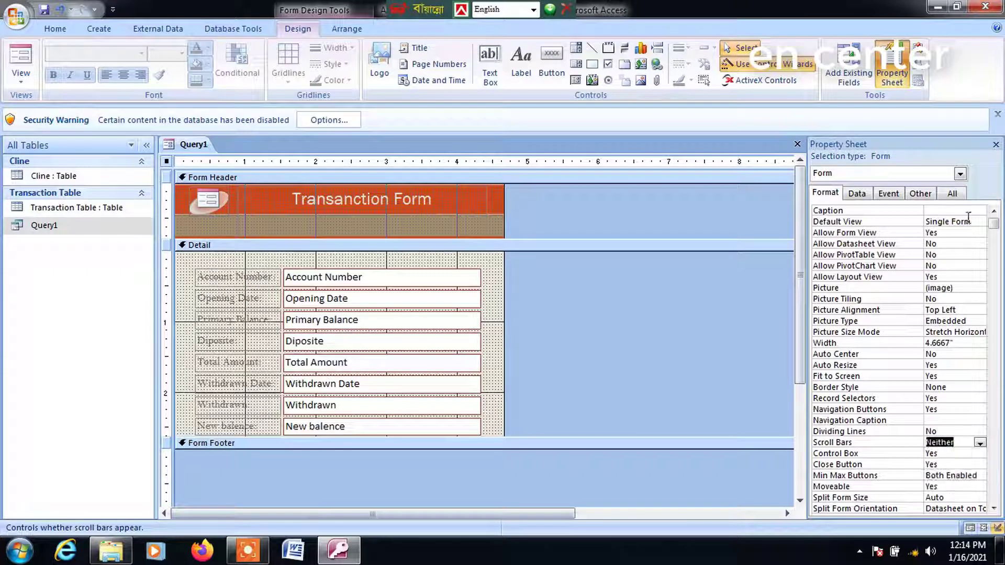
Set the form's Data Entry property to Yes, and close the property sheet and the security warning
{"action": "left_click", "coordinate": [856, 195]}
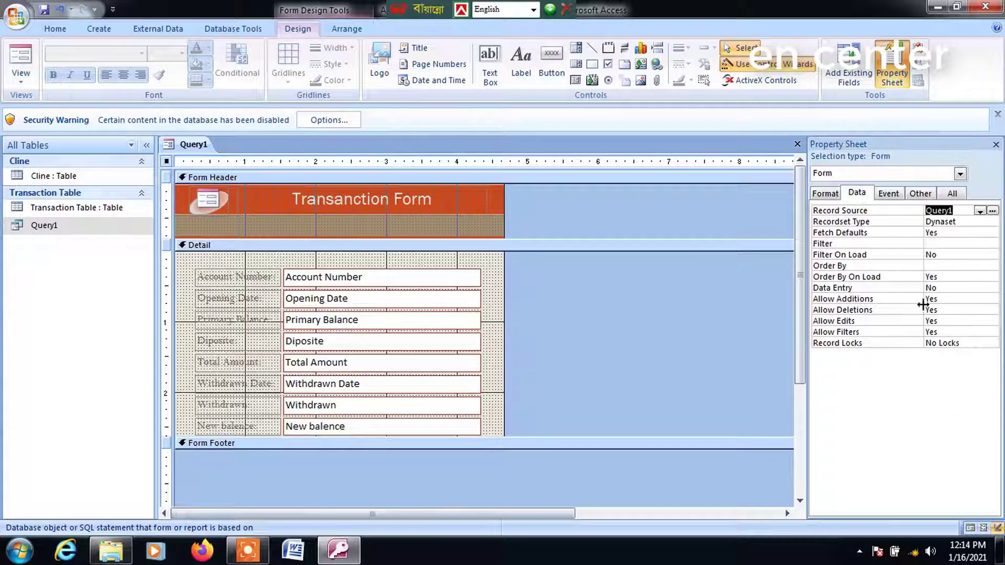
{"action": "left_click", "coordinate": [969, 289]}
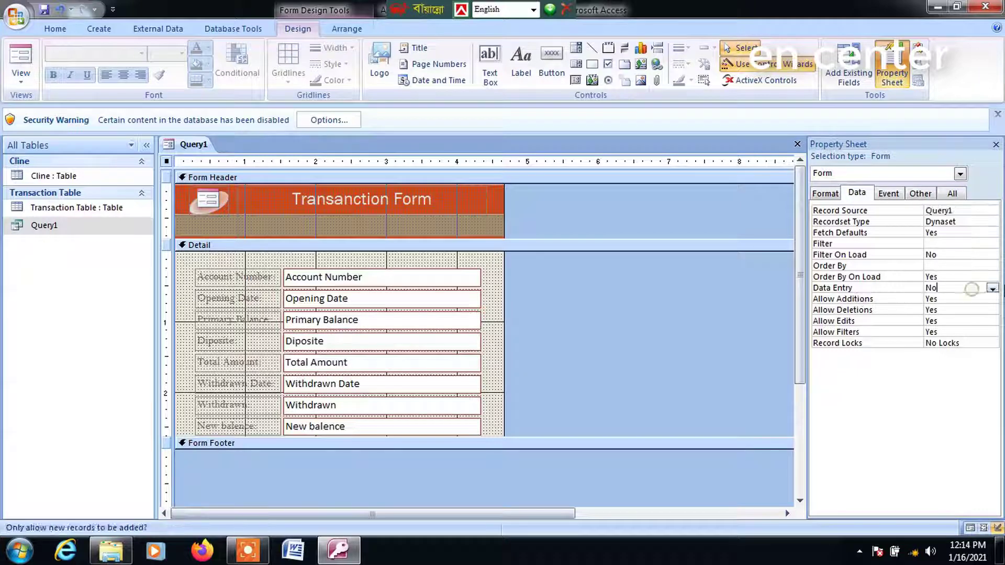
{"action": "left_click", "coordinate": [993, 288]}
{"action": "left_click", "coordinate": [962, 296]}
{"action": "left_click", "coordinate": [996, 144]}
{"action": "left_click", "coordinate": [997, 114]}
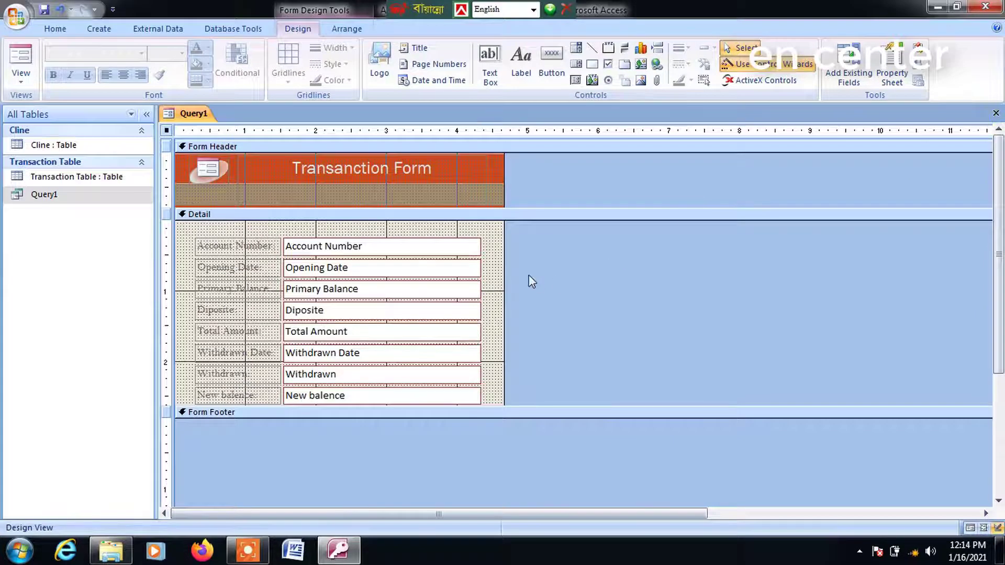
Close the form design and save the form under the name Trans Query1
{"action": "left_click", "coordinate": [996, 114]}
{"action": "left_click", "coordinate": [439, 312]}
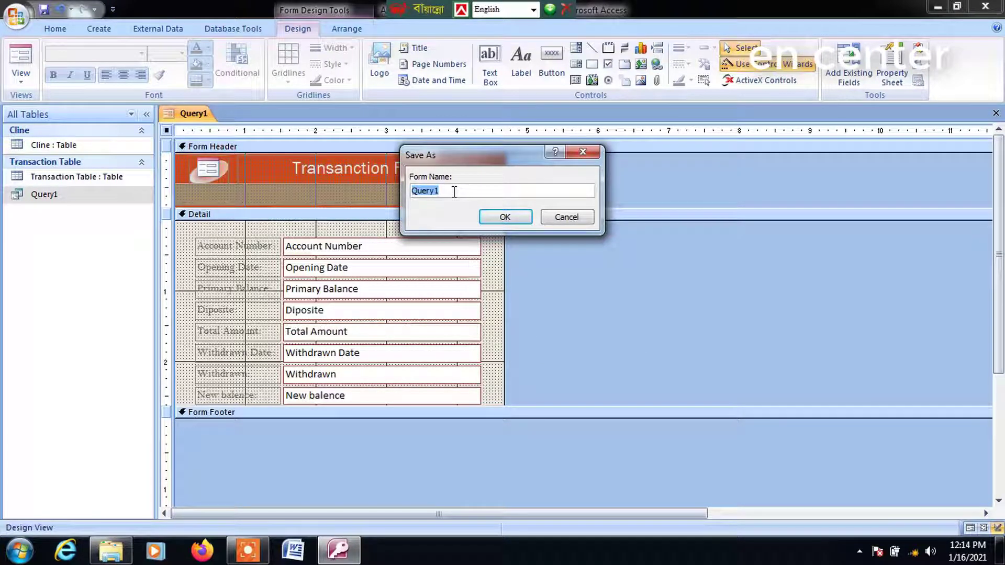
{"action": "key", "text": "Home"}
{"action": "type", "text": "Trans"}
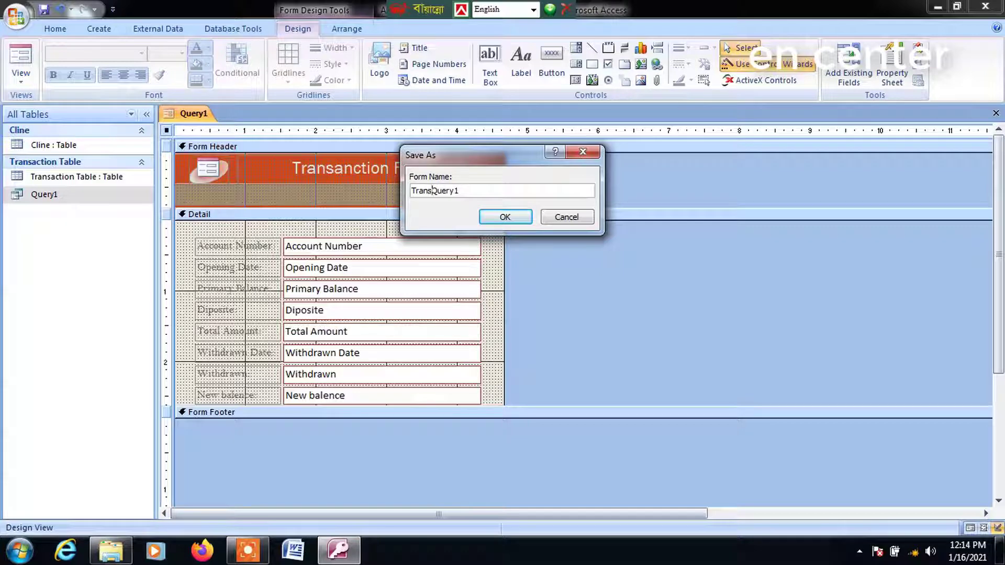
{"action": "left_click", "coordinate": [516, 218]}
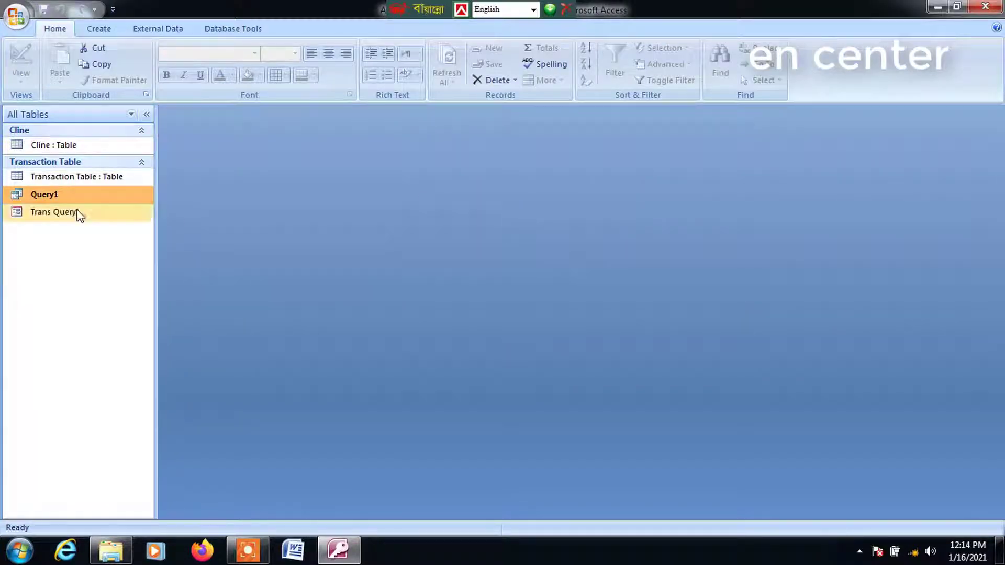
Open the Trans Query1 form and enter the account number, opening date 1/21/2021 and primary balance $3,000.00
{"action": "left_click", "coordinate": [59, 214]}
{"action": "double_click", "coordinate": [58, 213]}
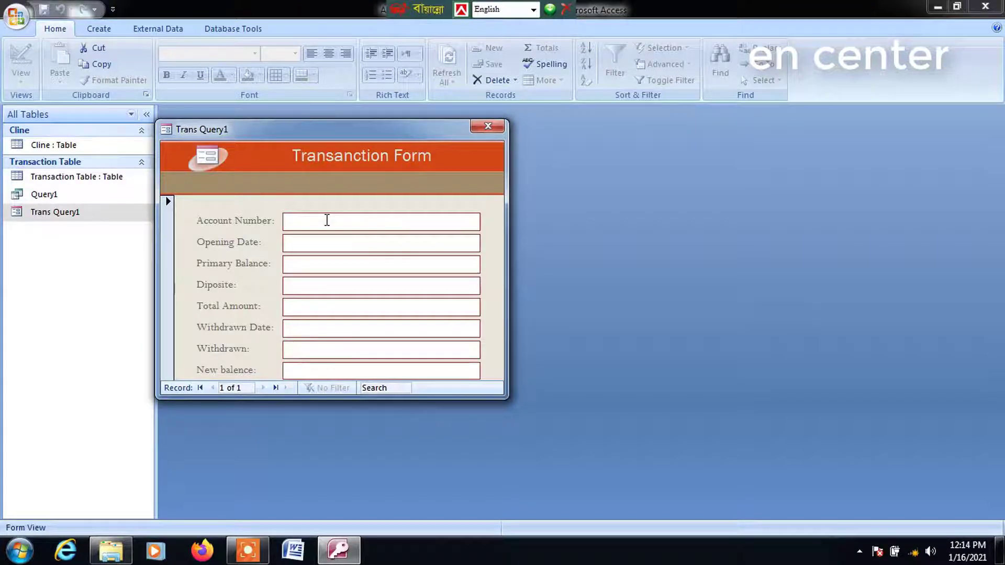
{"action": "type", "text": "2222"}
{"action": "key", "text": "Tab"}
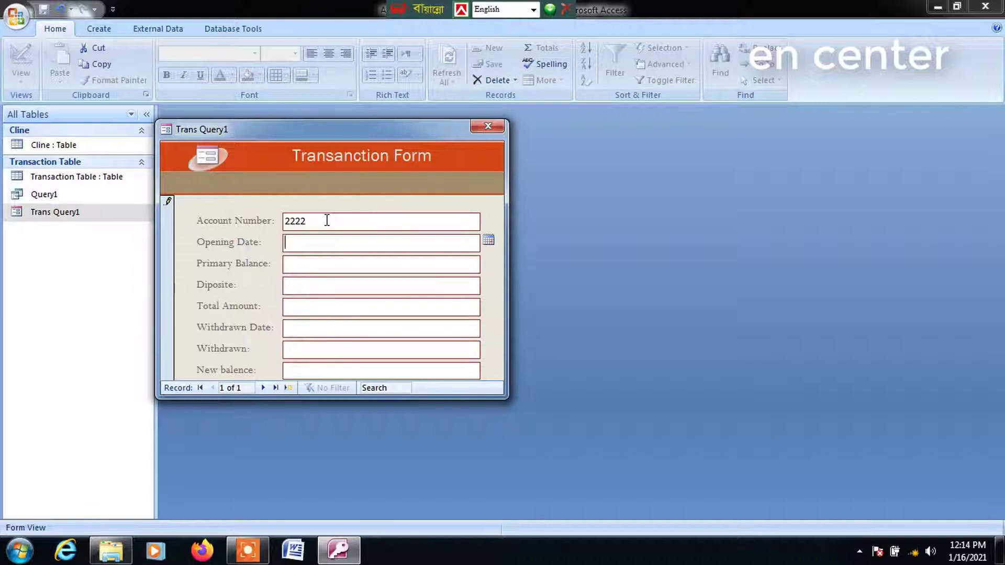
{"action": "left_click", "coordinate": [490, 244]}
{"action": "left_click", "coordinate": [445, 317]}
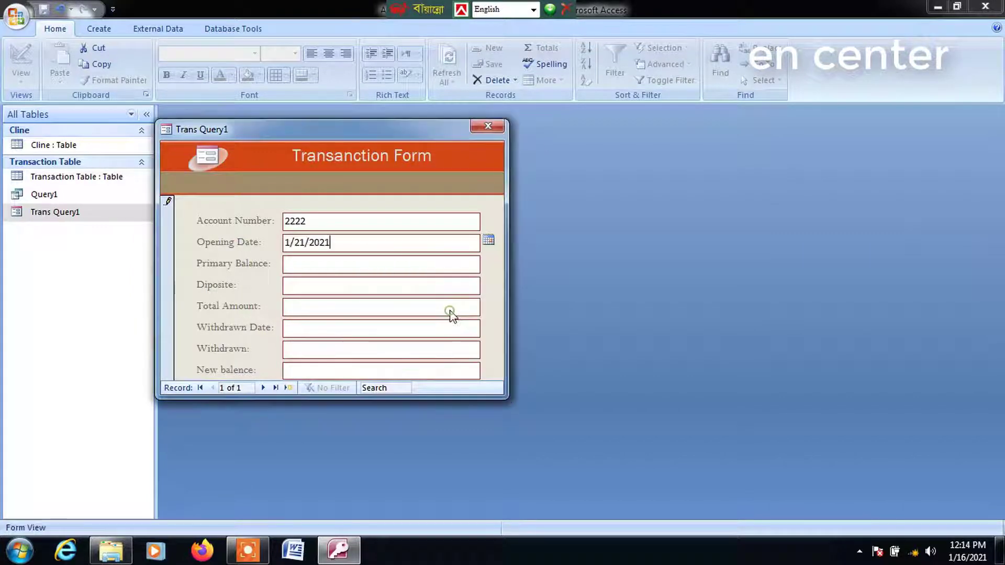
{"action": "left_click", "coordinate": [310, 264]}
{"action": "type", "text": "00"}
{"action": "left_click", "coordinate": [314, 283]}
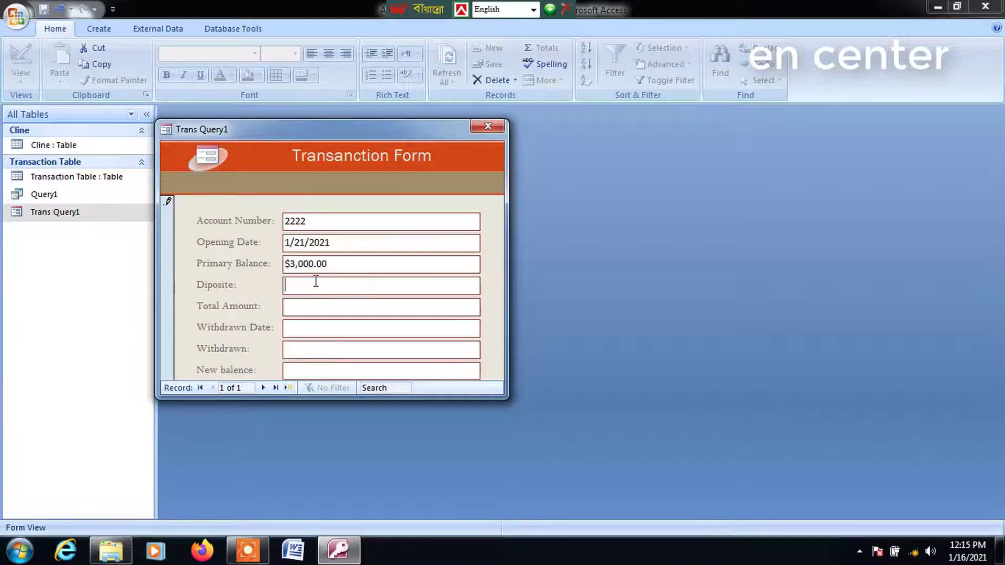